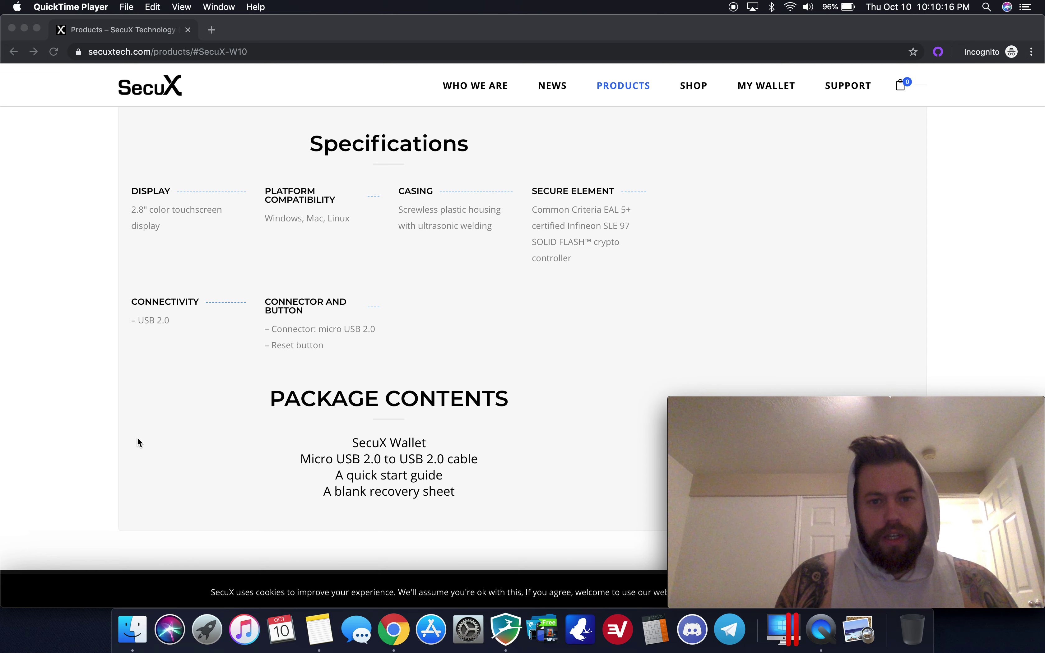
scroll(138, 439, "up", 10)
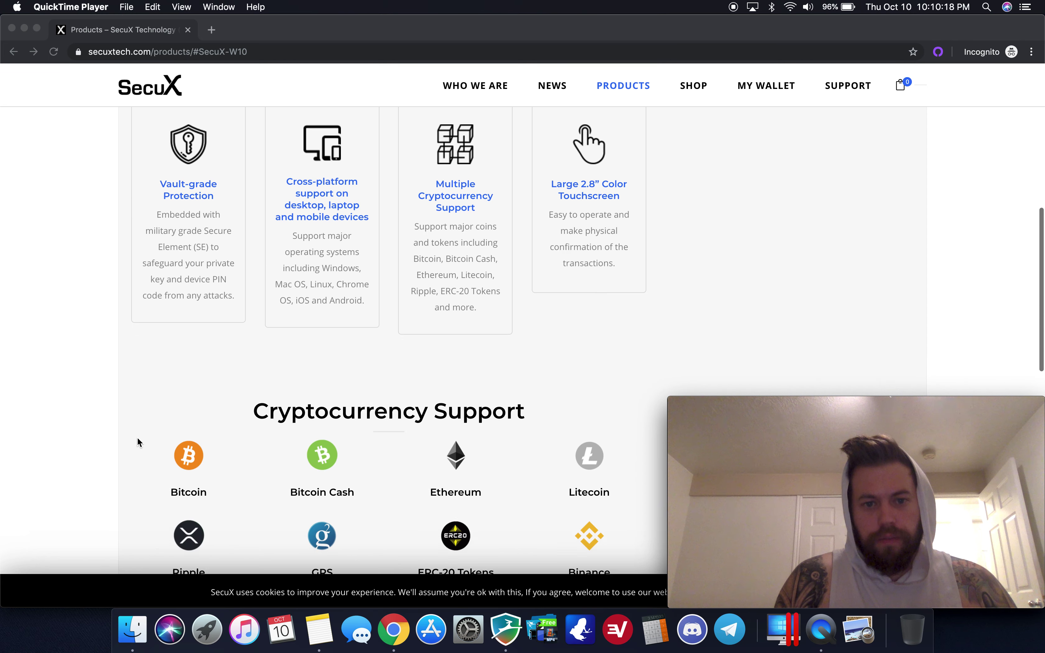
scroll(138, 438, "up", 10)
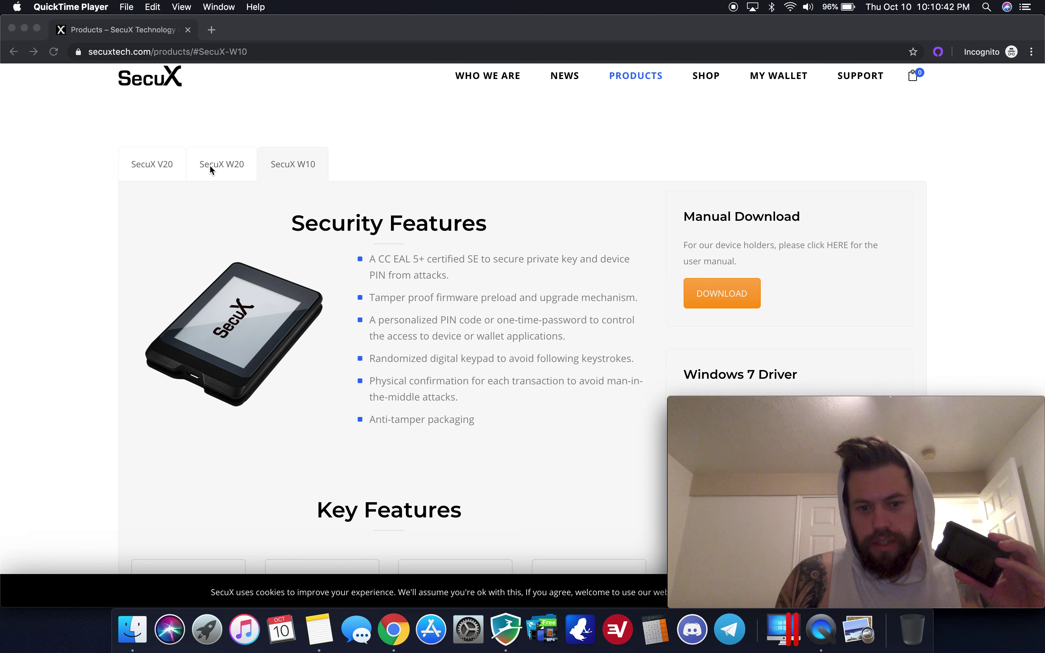
scroll(210, 165, "down", 3)
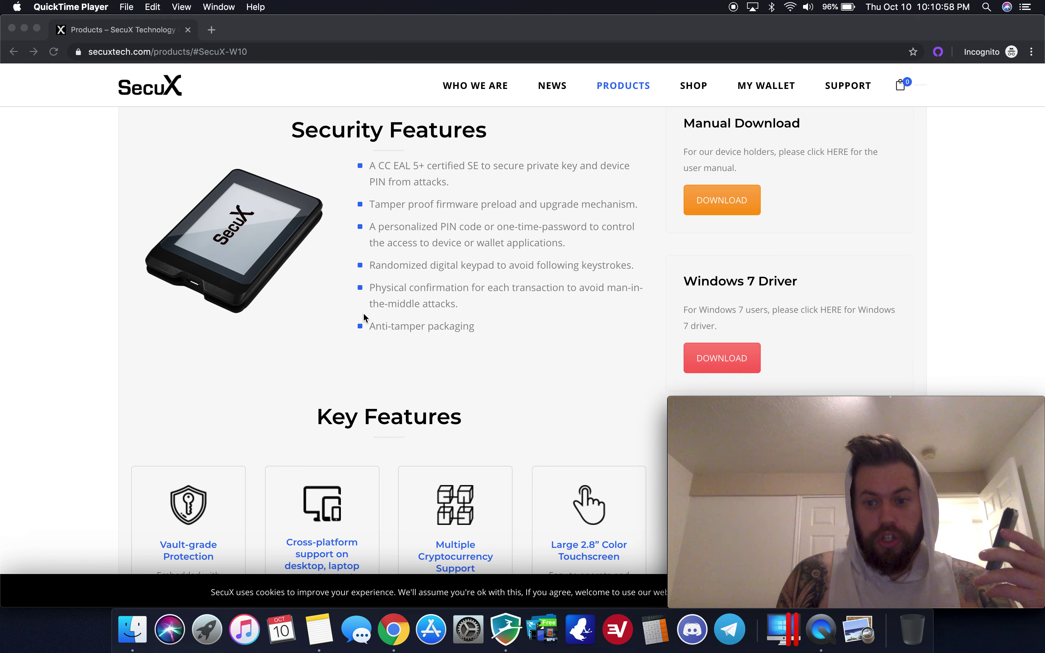
scroll(364, 314, "down", 7)
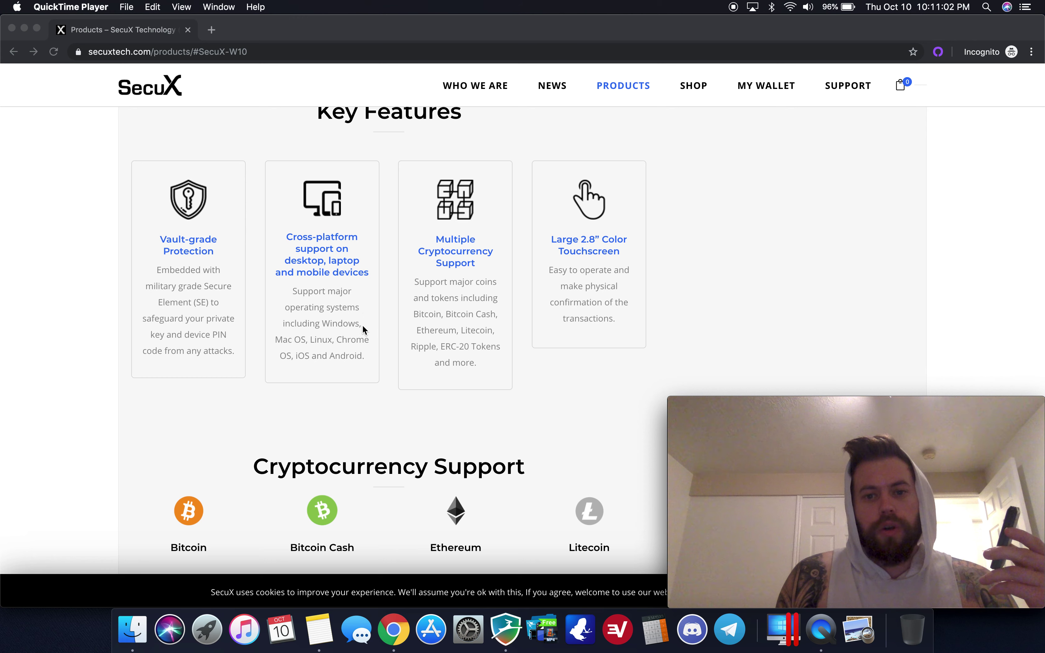
scroll(364, 330, "down", 4)
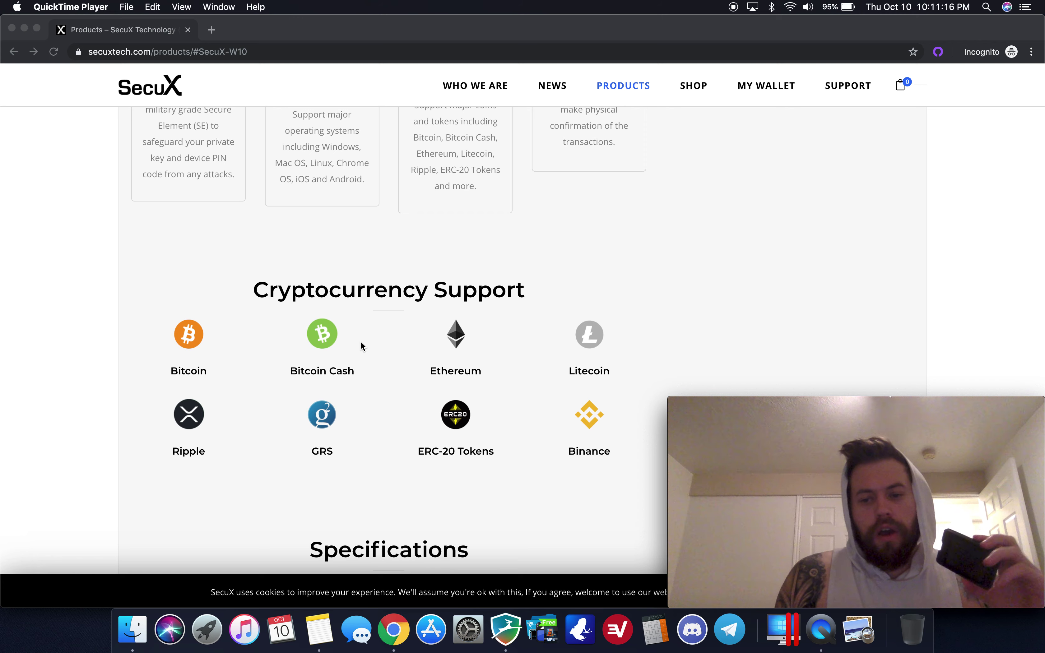
scroll(362, 343, "down", 2)
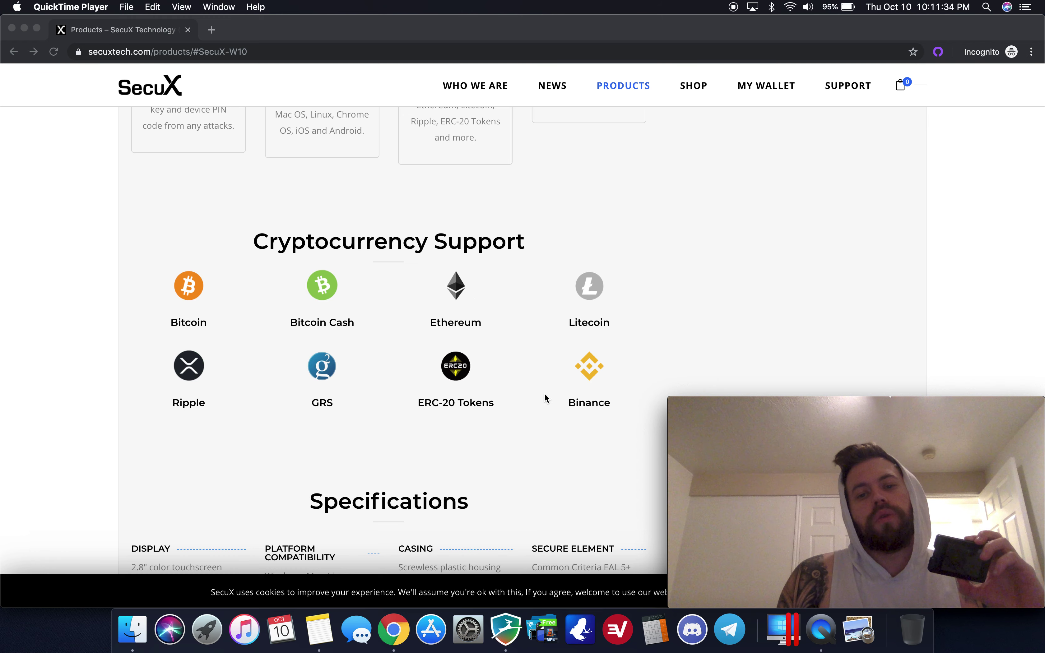
scroll(400, 379, "down", 5)
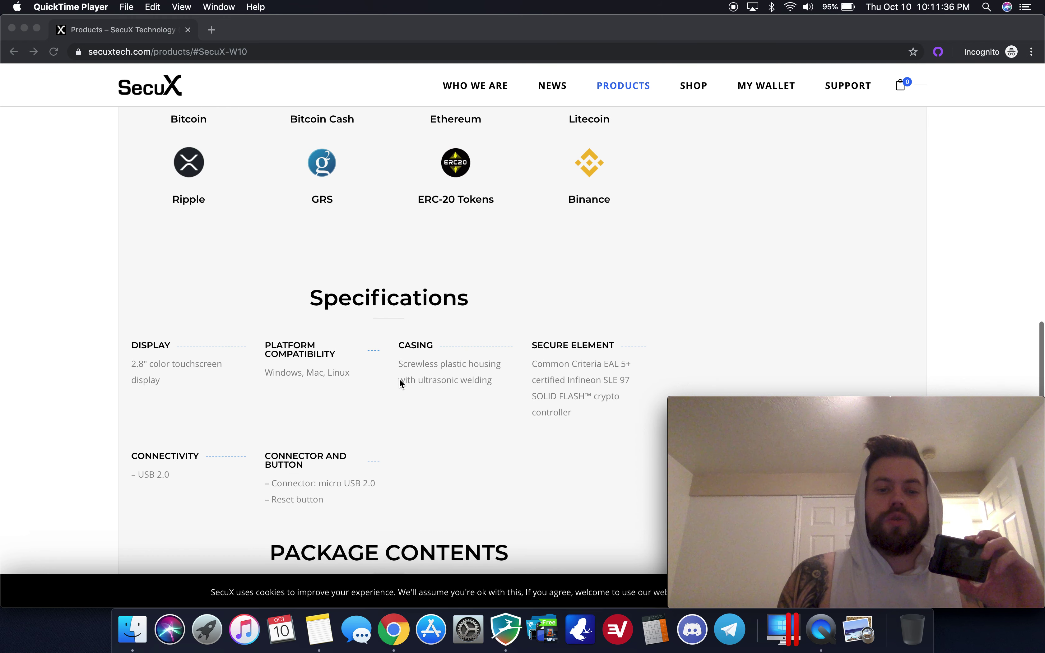
scroll(400, 379, "down", 5)
scroll(399, 379, "up", 10)
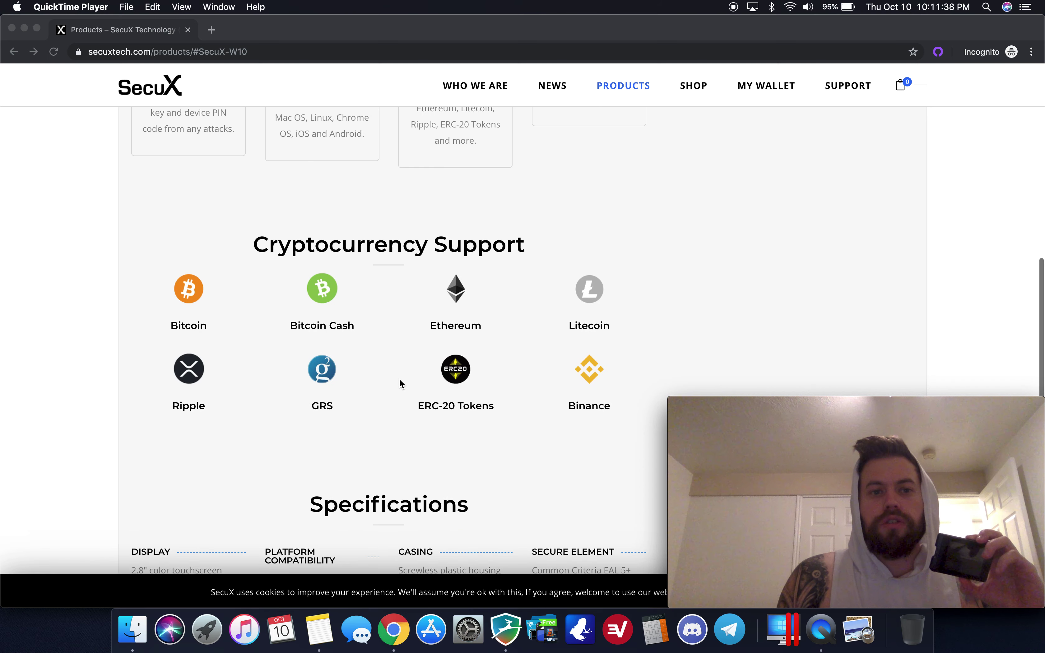
scroll(399, 379, "up", 10)
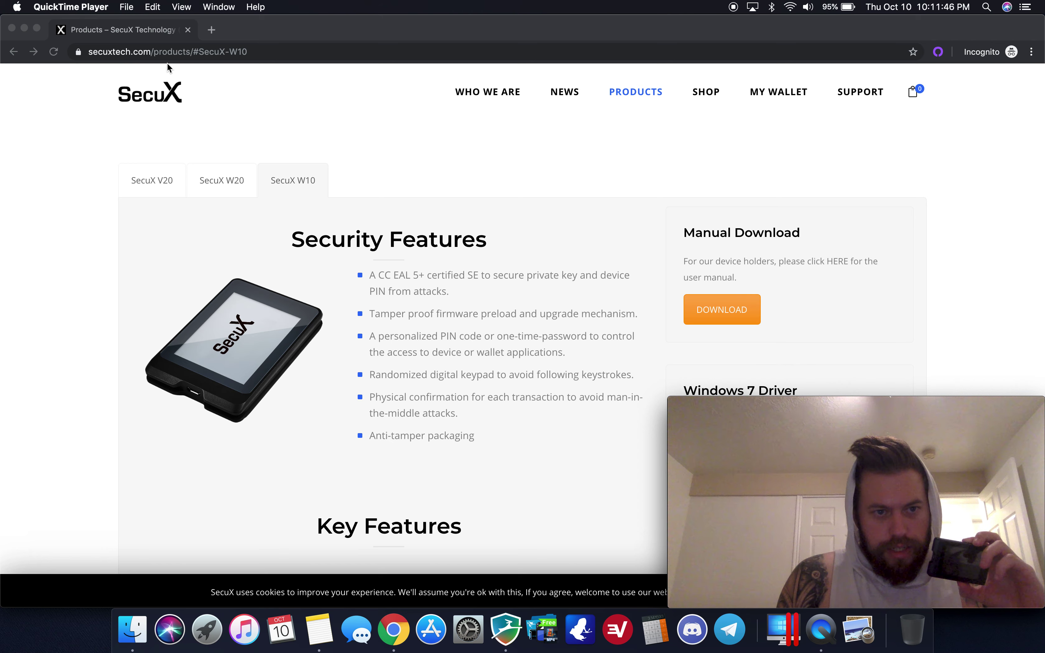
left_click(773, 94)
Open SecuXcess and connect the SecuX wallet over USB, then start the firmware upgrade.
left_click(777, 92)
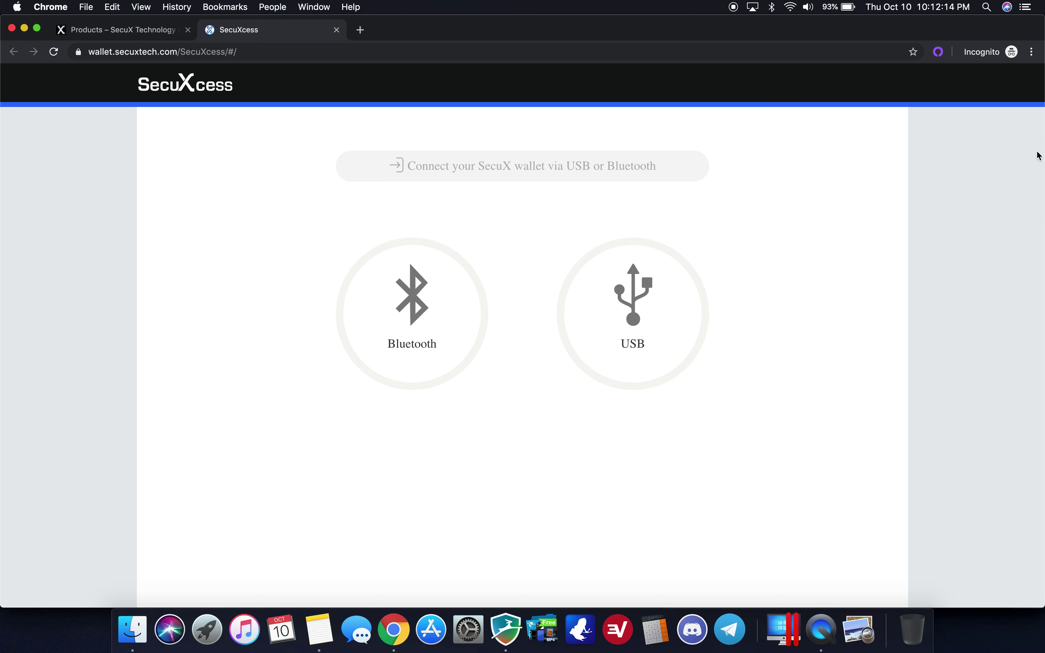
left_click(650, 315)
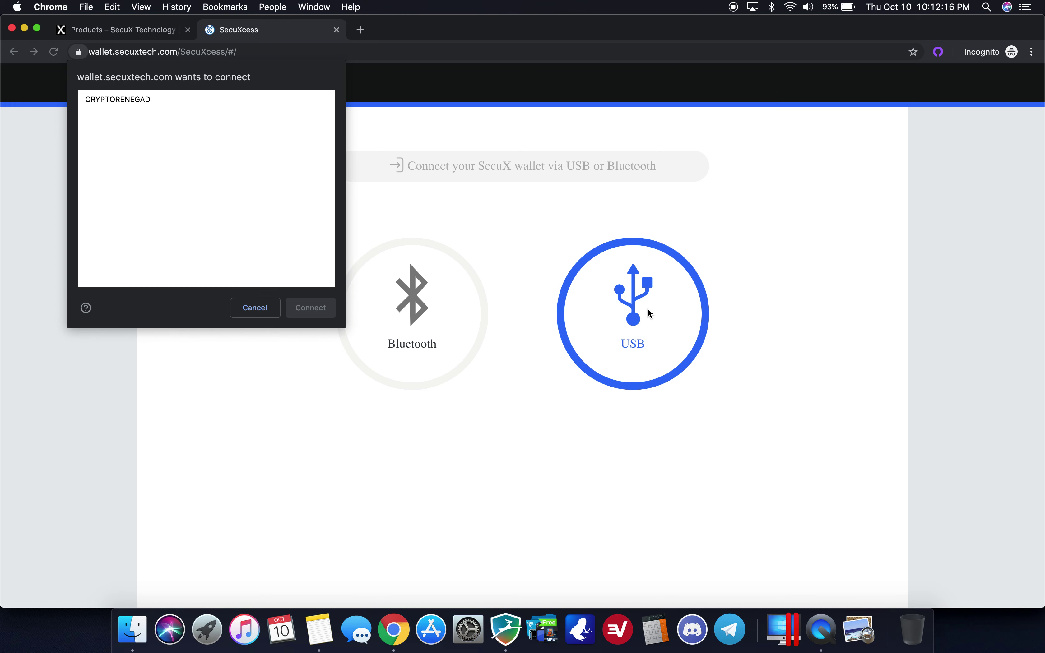
left_click(129, 103)
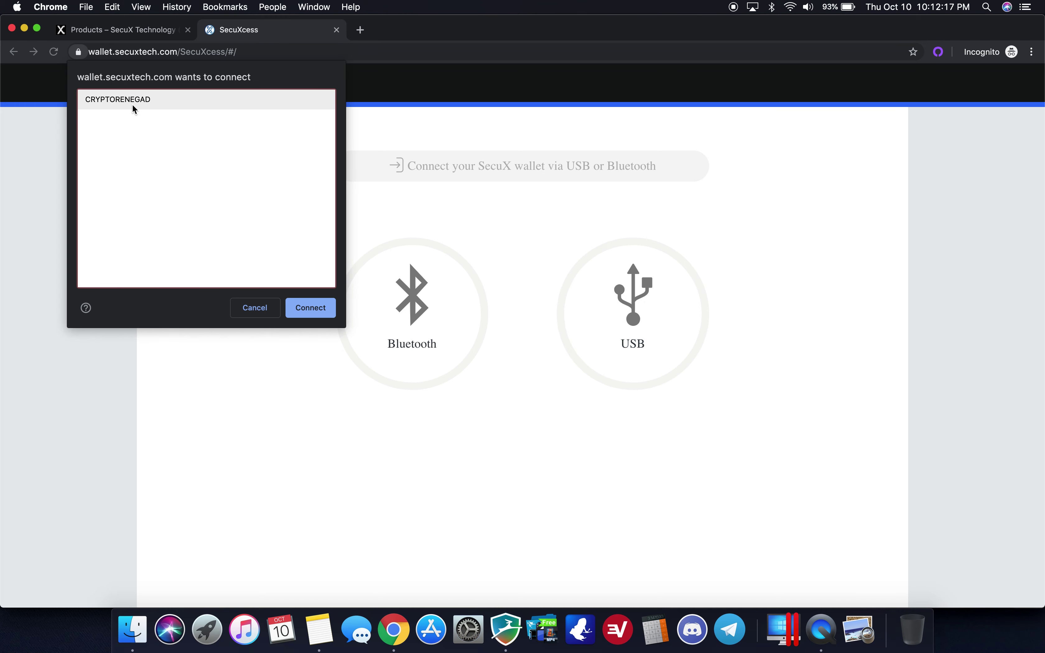
left_click(309, 309)
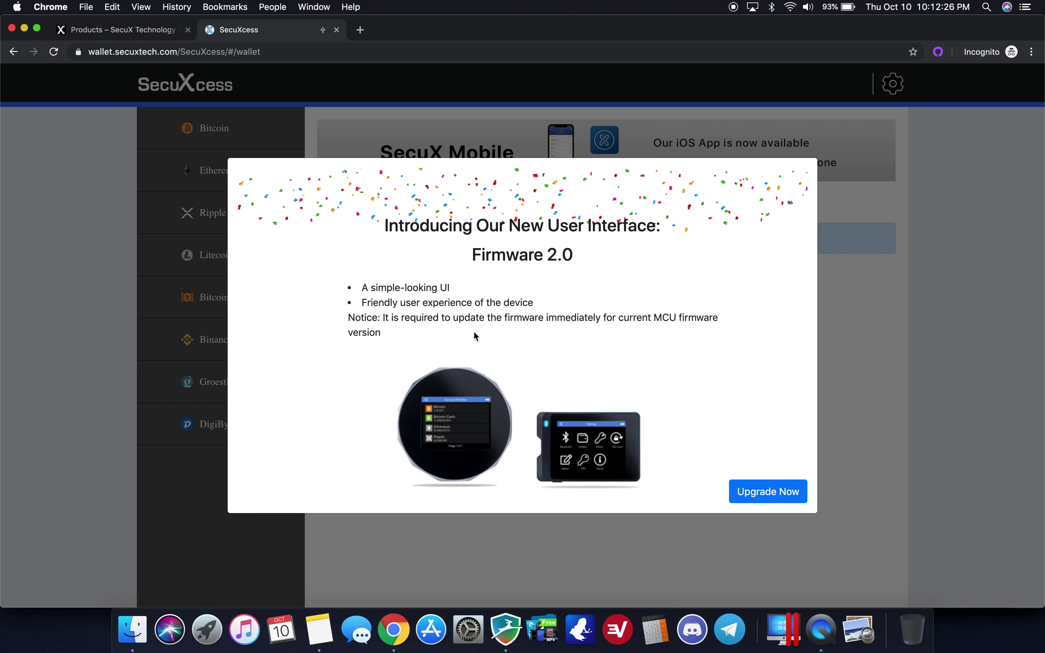
left_click(756, 504)
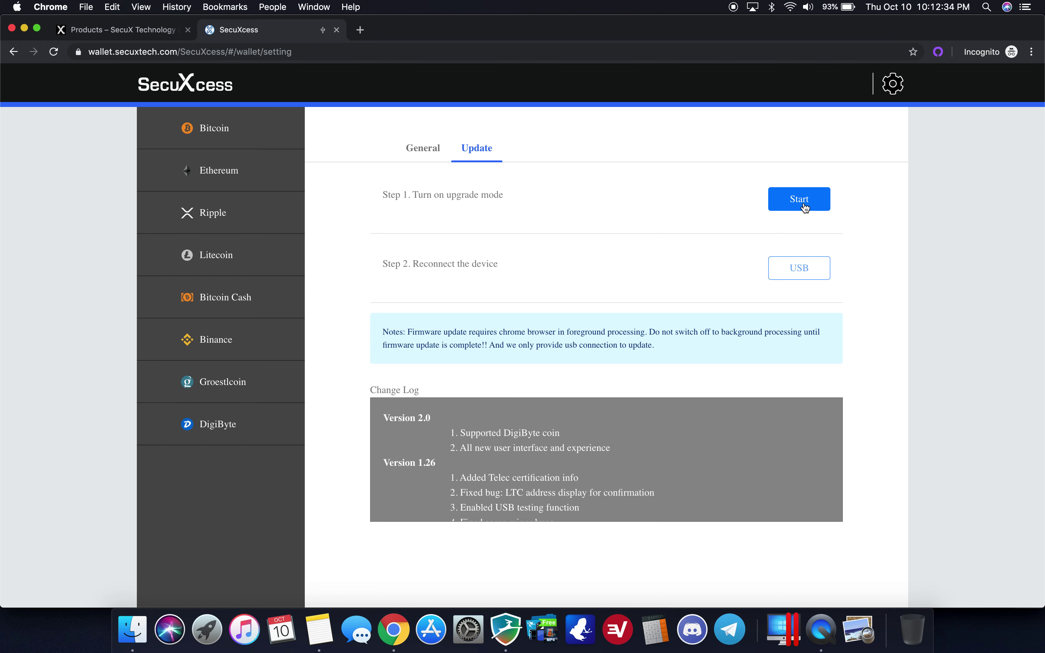
Flash firmware 2.0 through the SecuX Wallet Bootloader over USB and acknowledge the completed update.
left_click(804, 206)
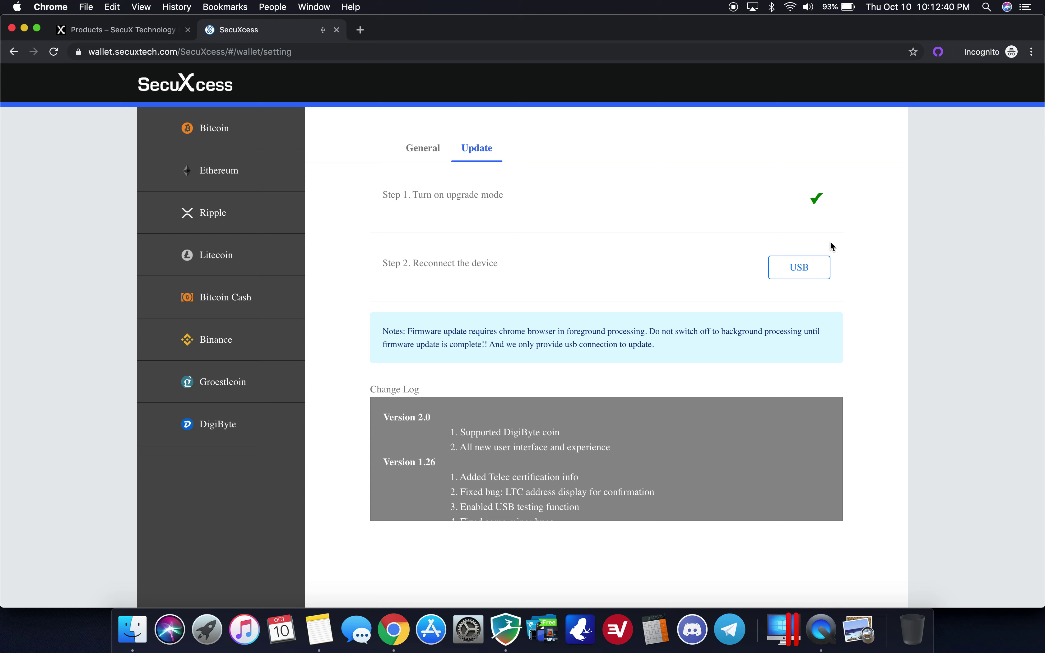
left_click(800, 275)
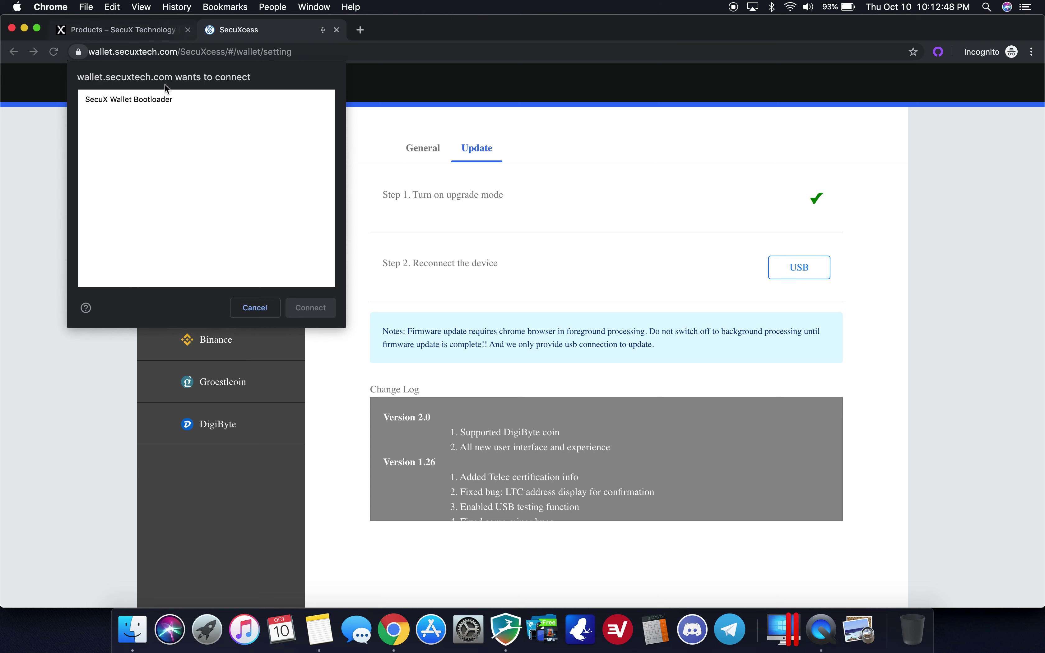
left_click(159, 100)
left_click(310, 311)
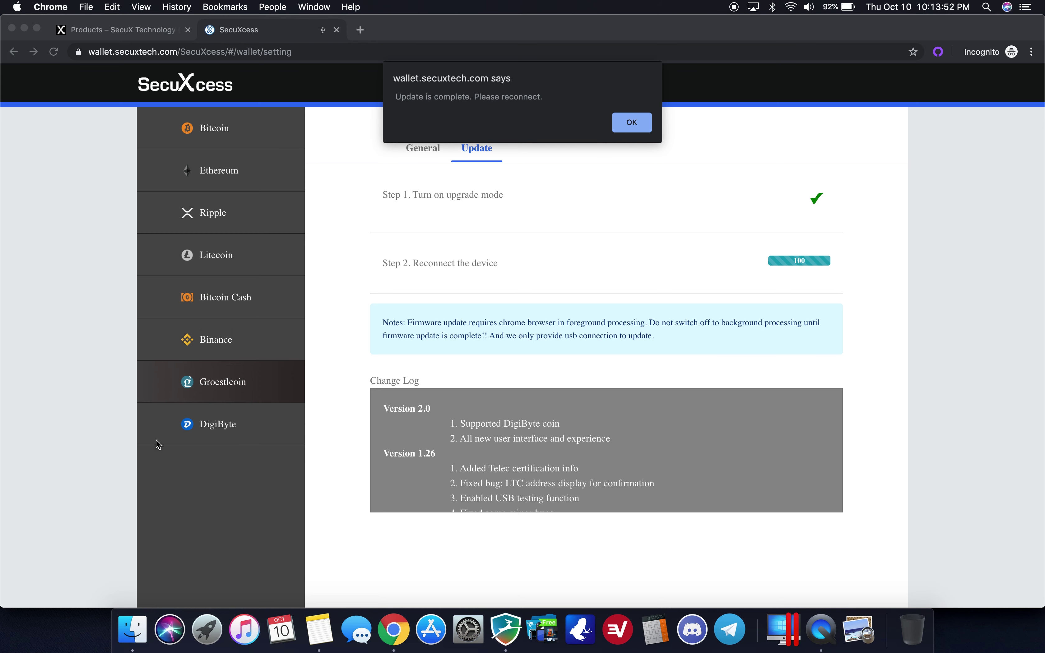
left_click(632, 124)
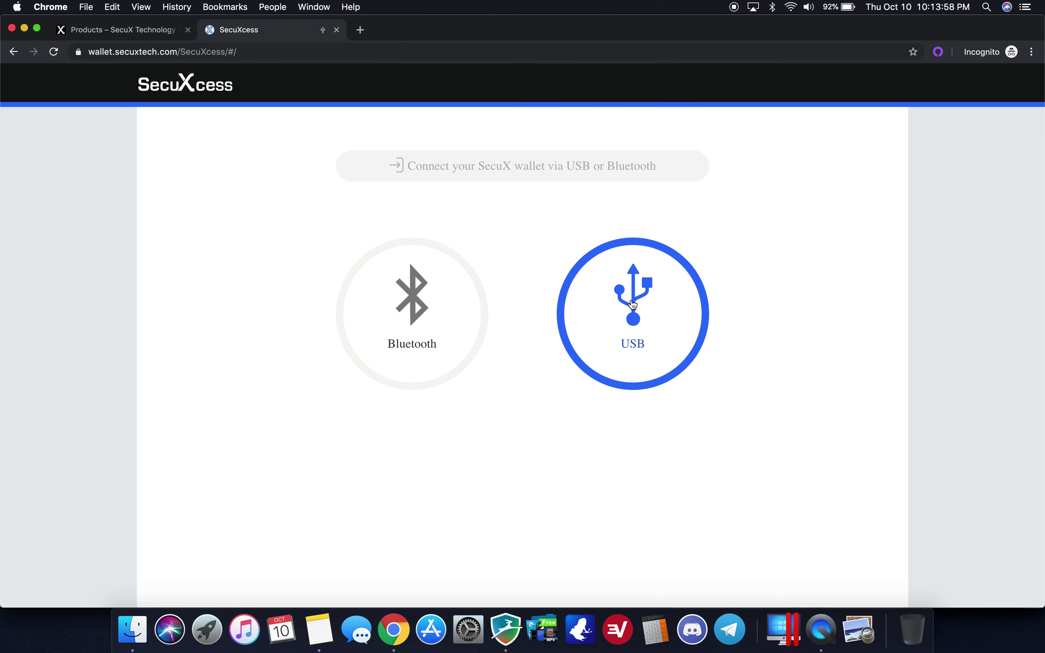
Reconnect the updated wallet over USB via the device chooser and open its settings.
left_click(633, 305)
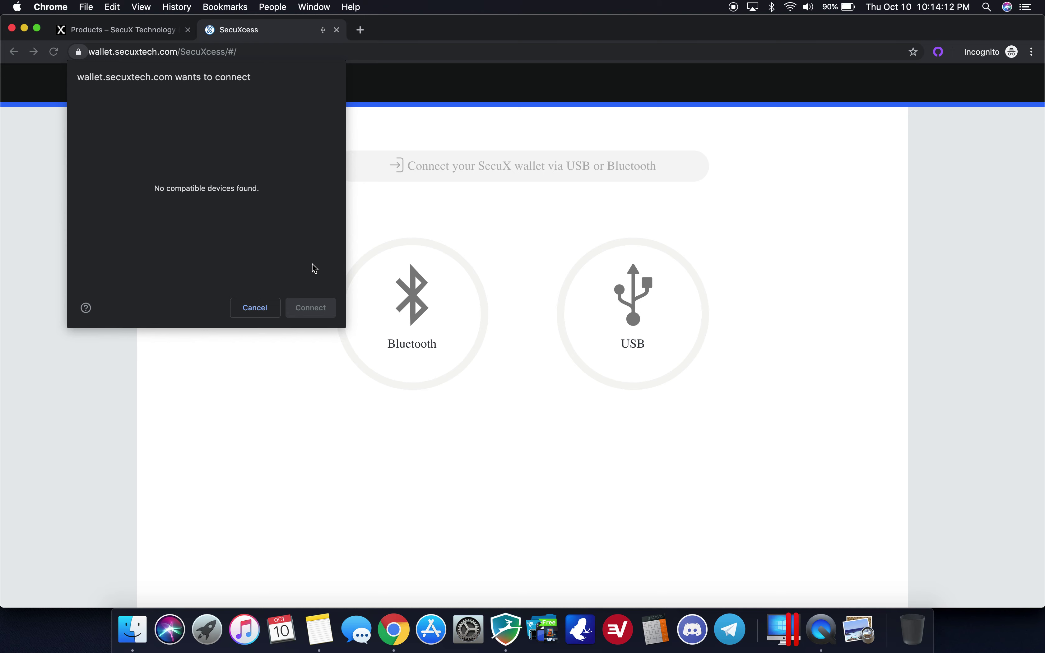
left_click(149, 101)
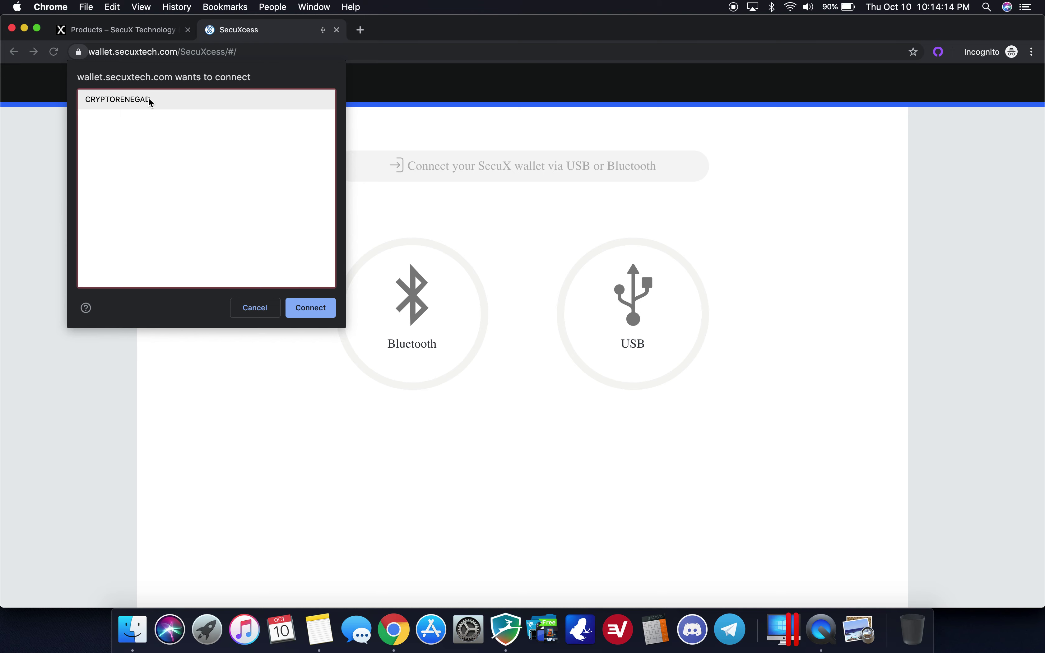
left_click(307, 310)
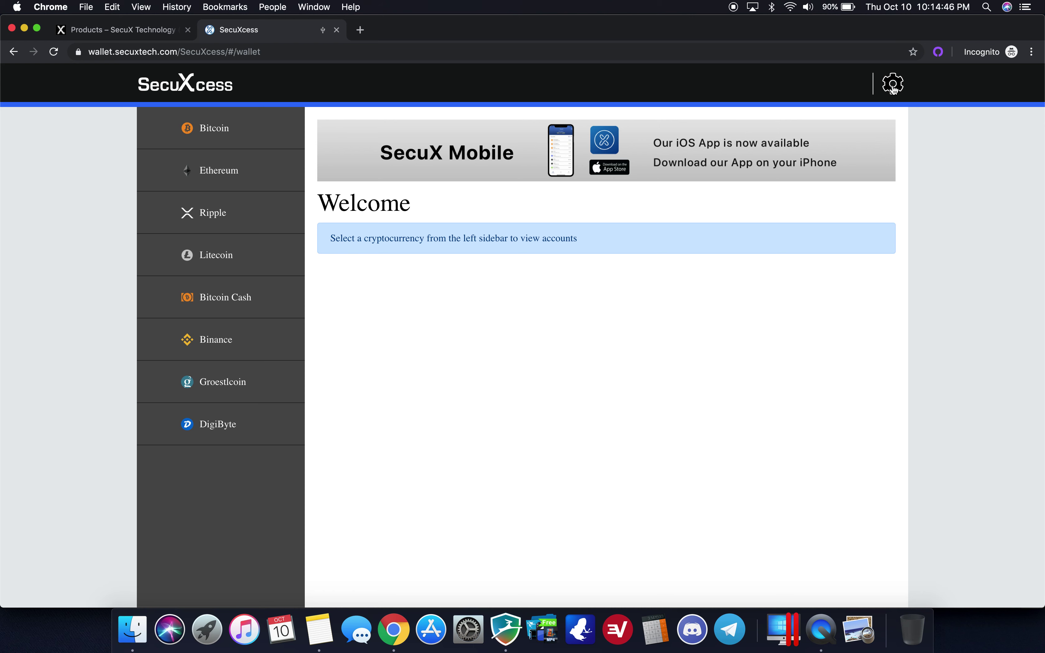
left_click(893, 85)
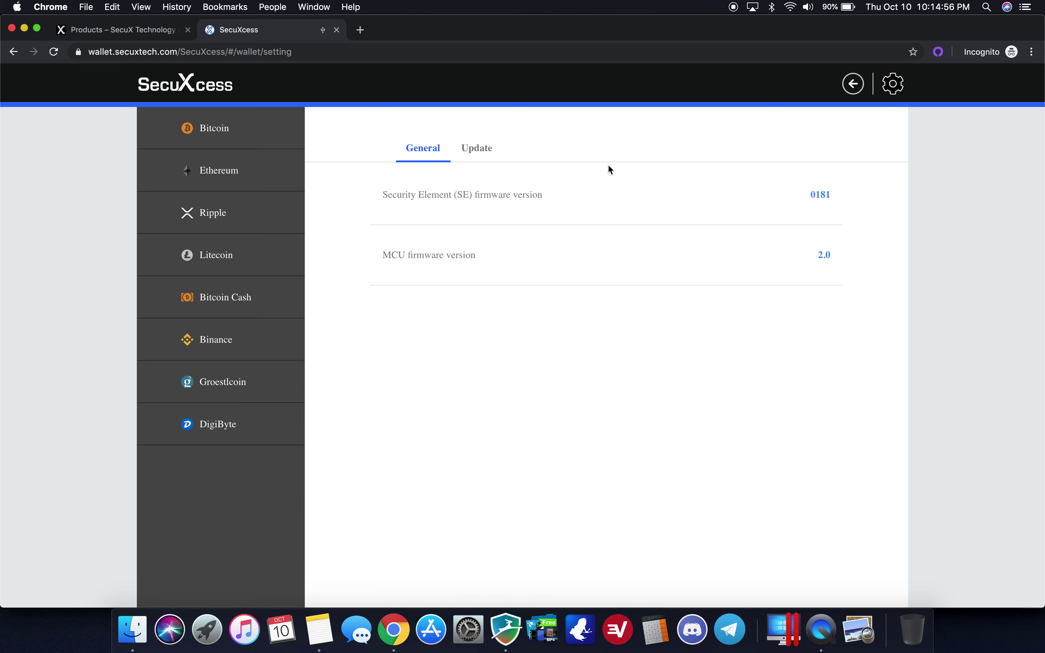
Check MCU firmware 2.0 on the General and Update tabs, then open the Bitcoin accounts page.
left_click(478, 152)
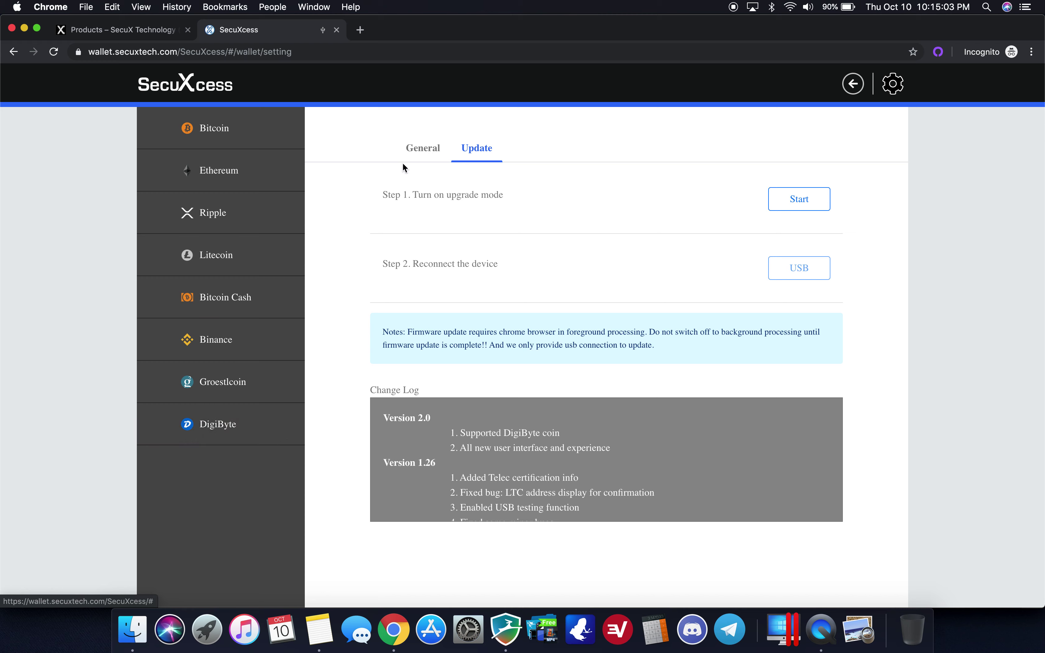
left_click(430, 148)
left_click(237, 135)
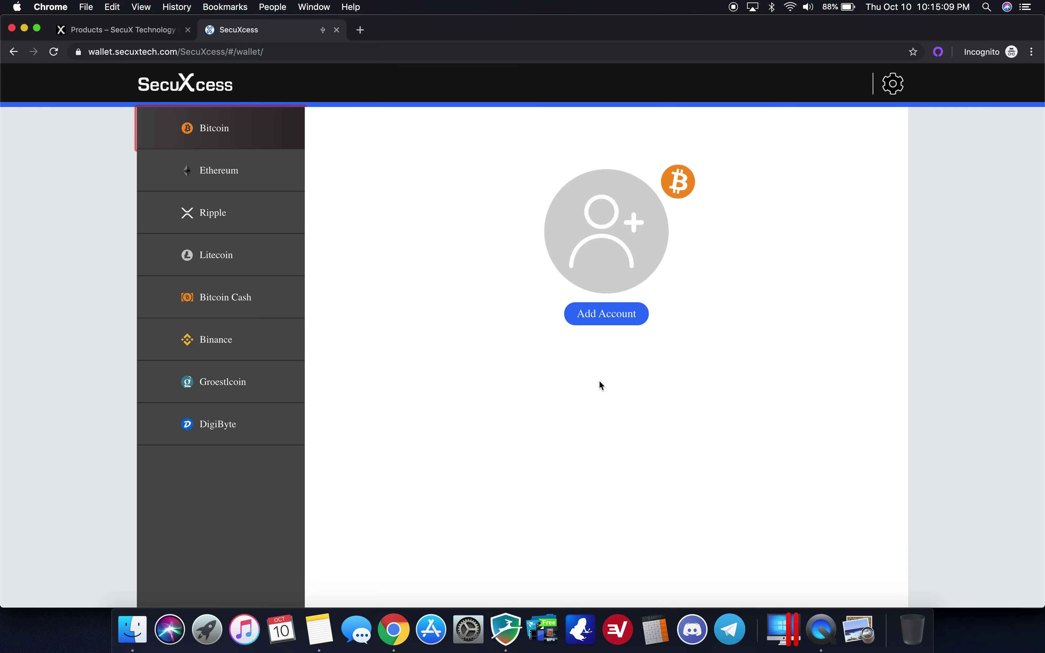
Add a Bitcoin account named 'test btc' on the wallet.
left_click(588, 320)
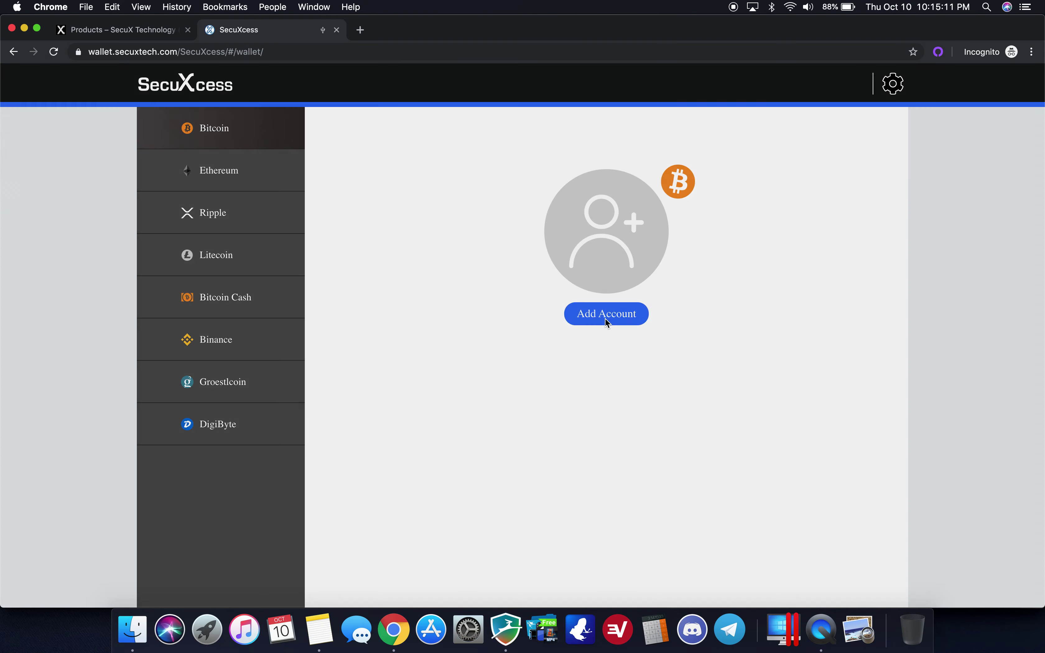
left_click(502, 218)
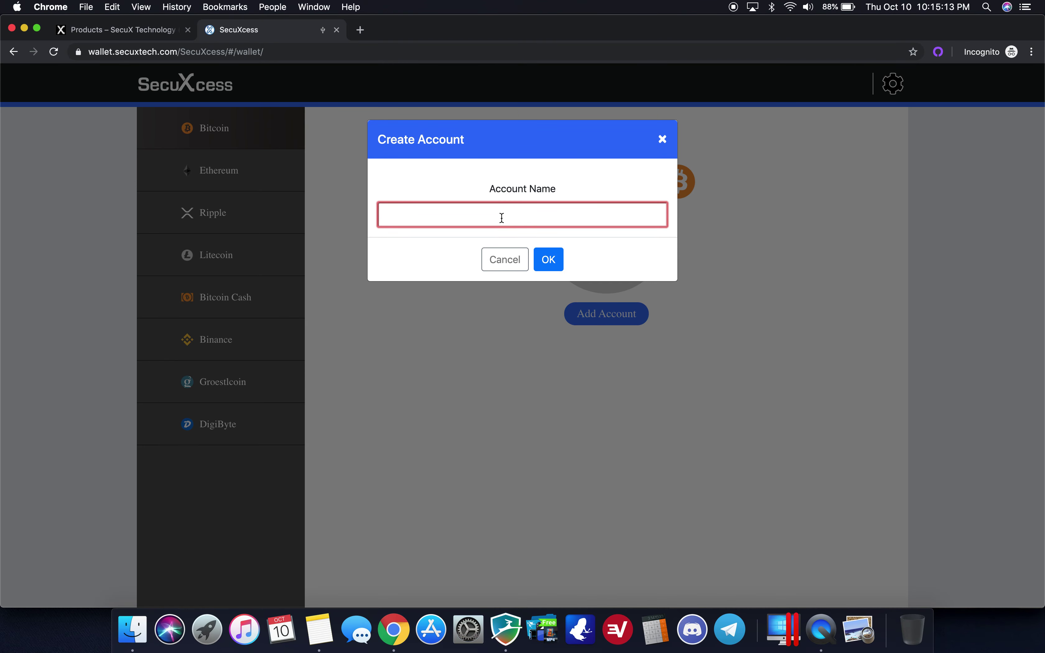
type("test btc")
left_click(553, 260)
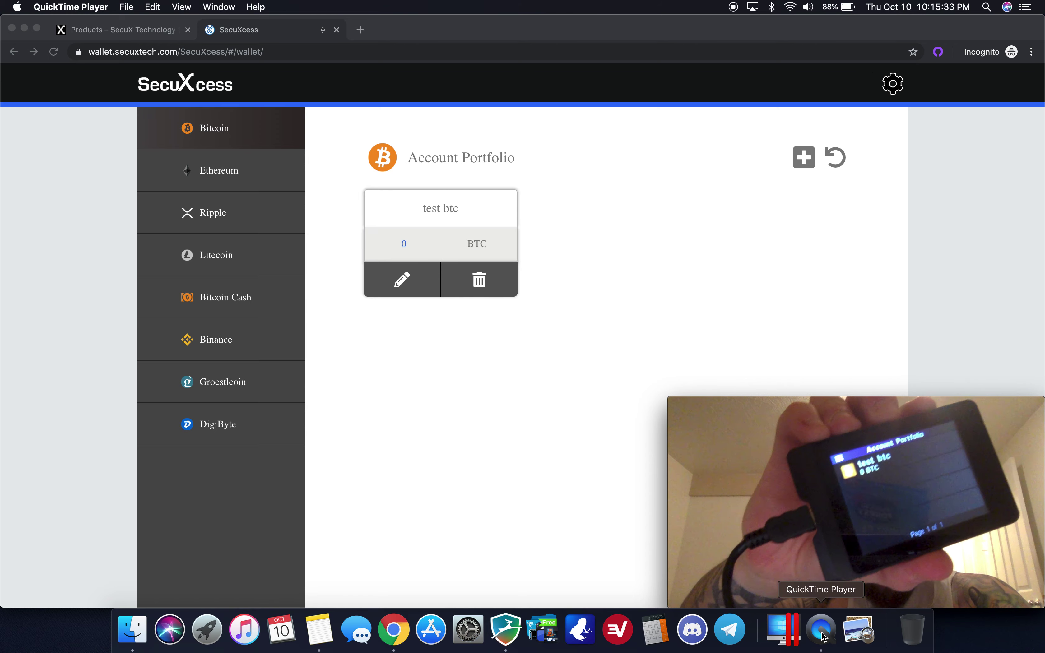
Dismiss the zero-history warning for a further account and refresh the Bitcoin portfolio.
left_click(583, 592)
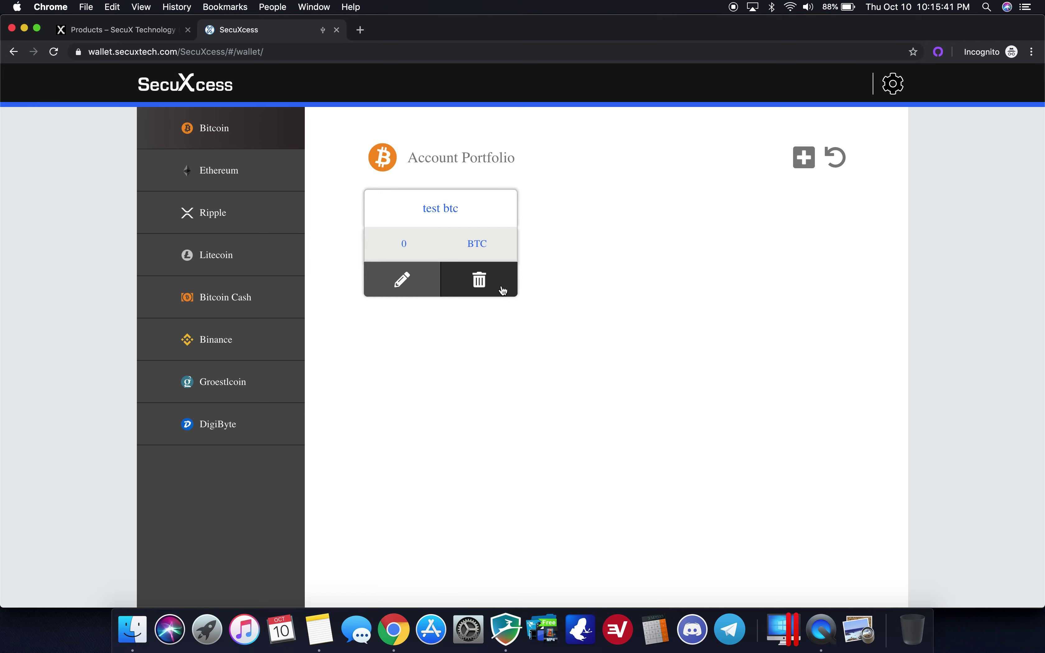
left_click(811, 165)
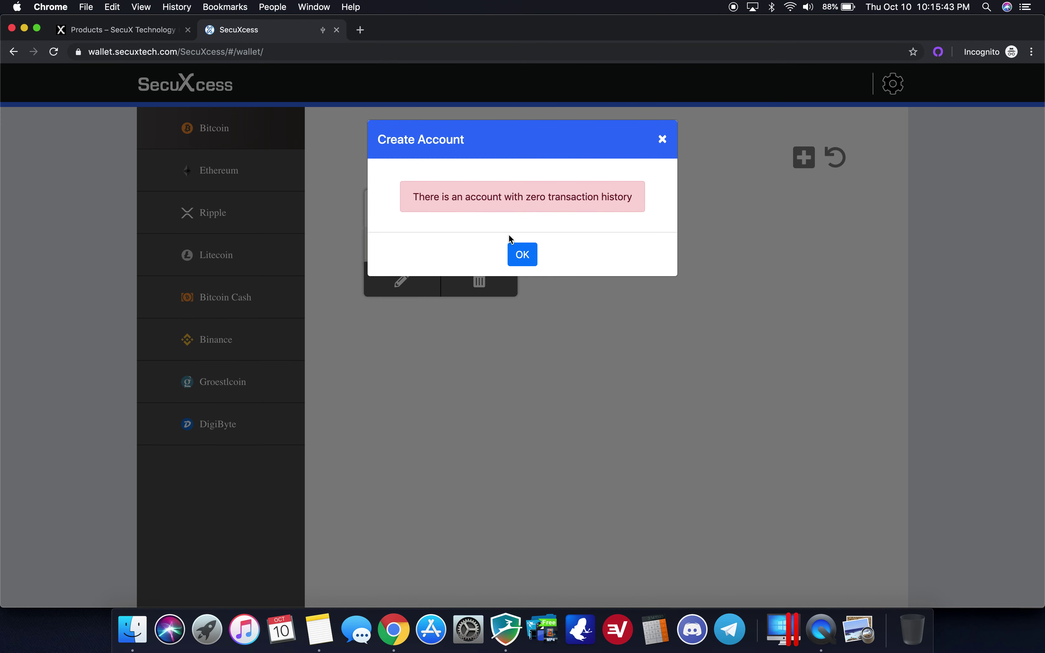
left_click(521, 258)
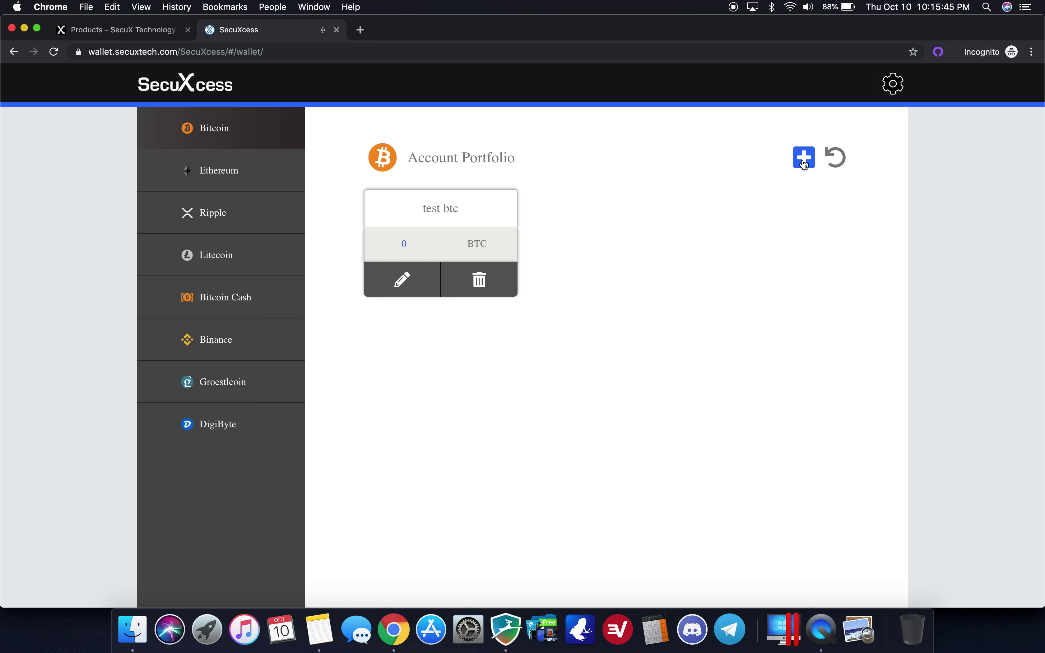
left_click(839, 160)
In 'test btc', review the Send form's High/Medium/Low/Custom fees, keep Low, cancel, and show the receive address.
left_click(402, 212)
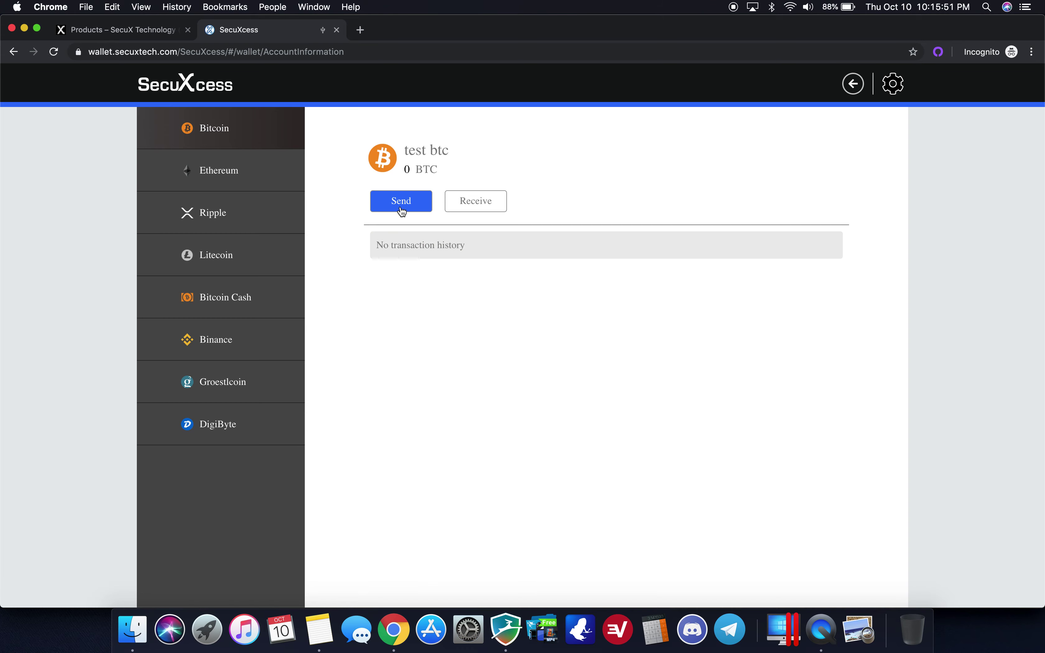
left_click(401, 207)
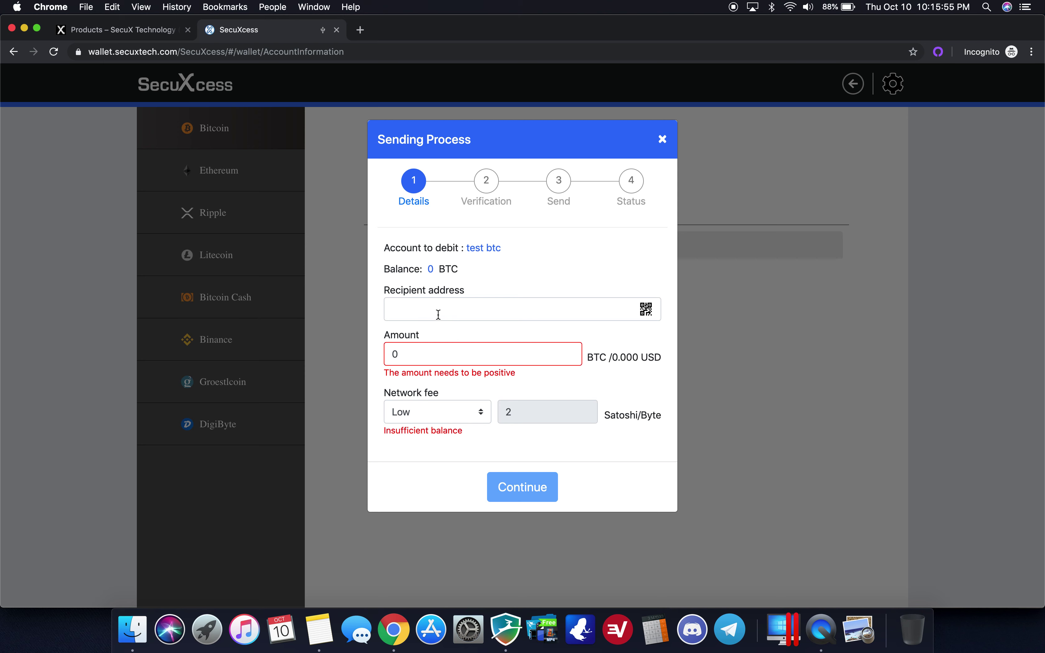
left_click(466, 413)
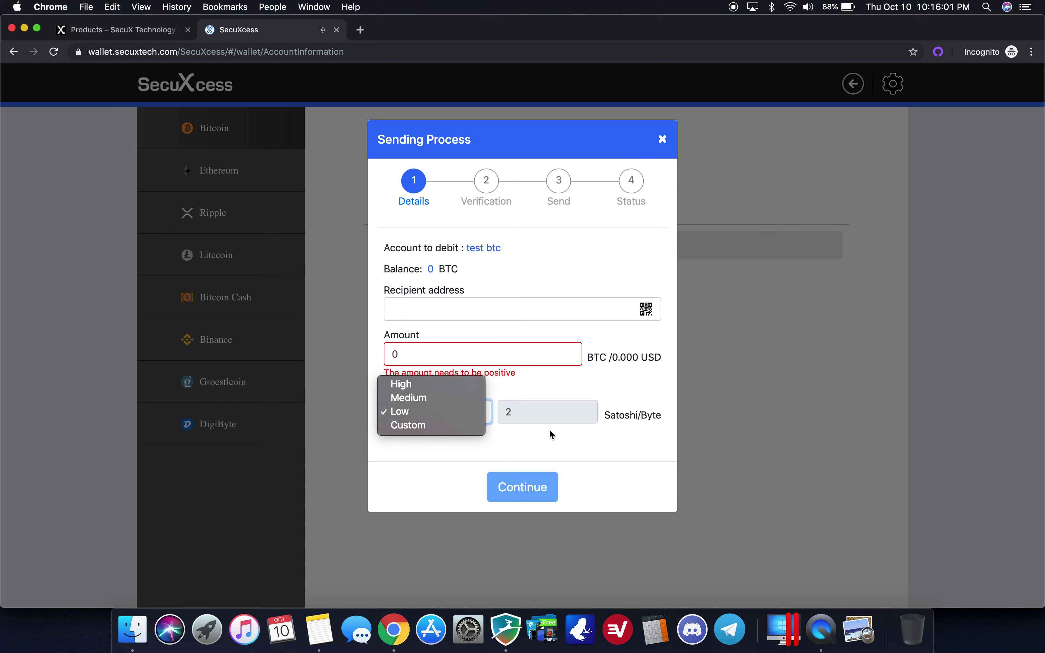
left_click(470, 467)
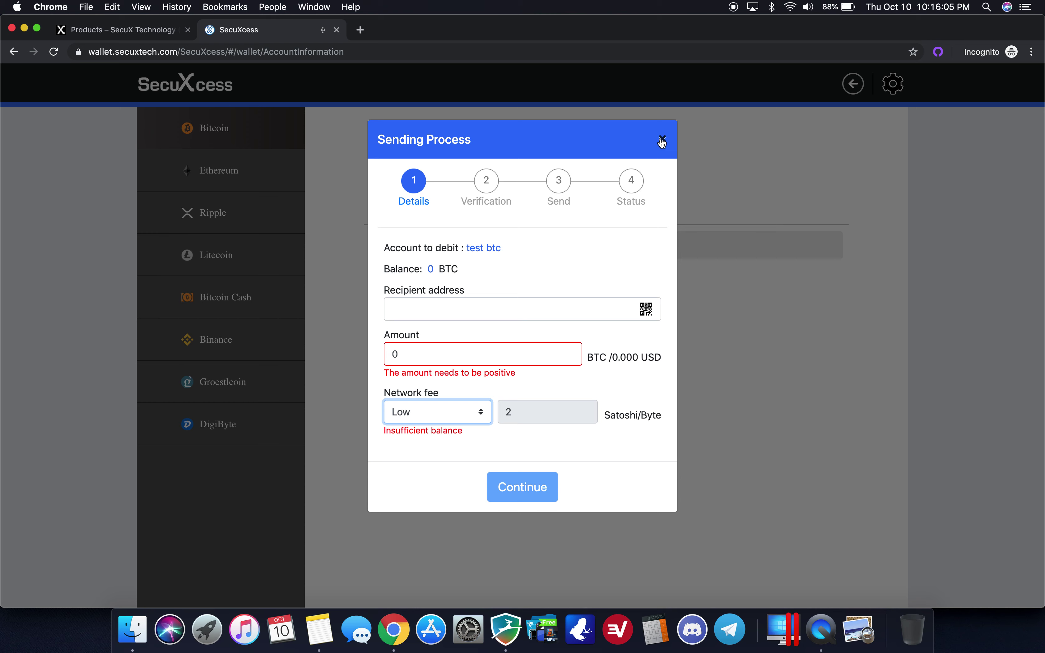
left_click(467, 415)
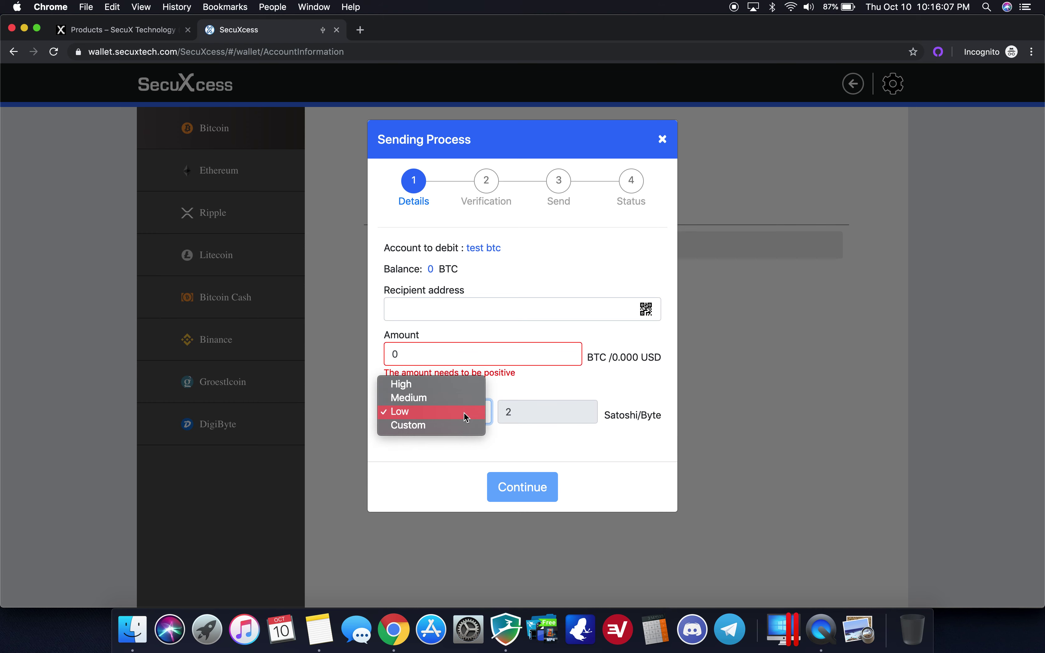
left_click(635, 391)
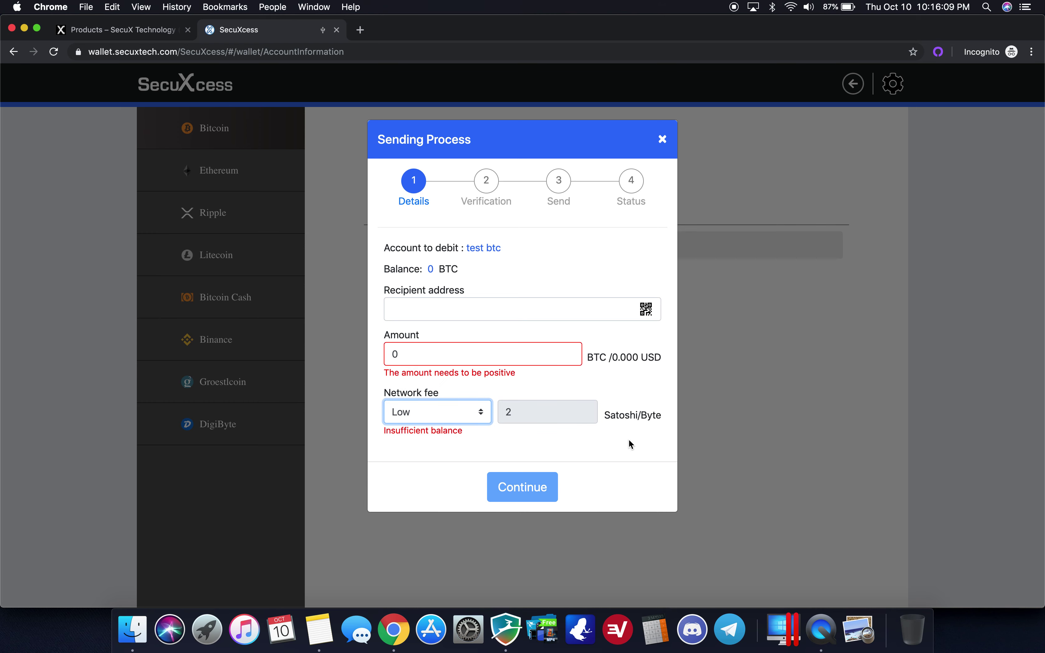
left_click(665, 138)
left_click(475, 201)
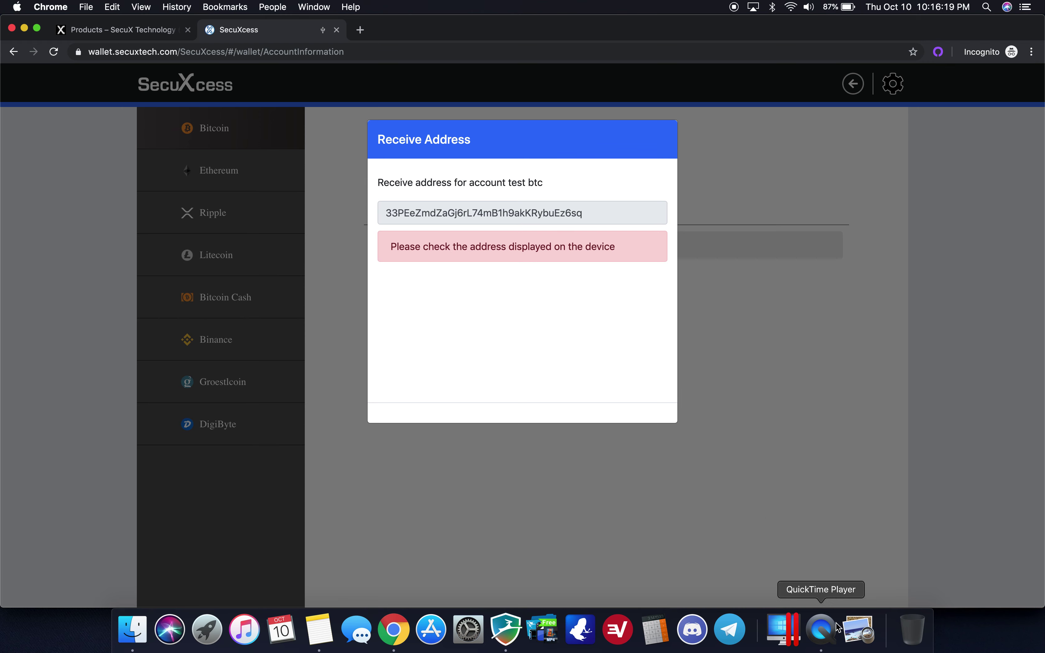
left_click(823, 630)
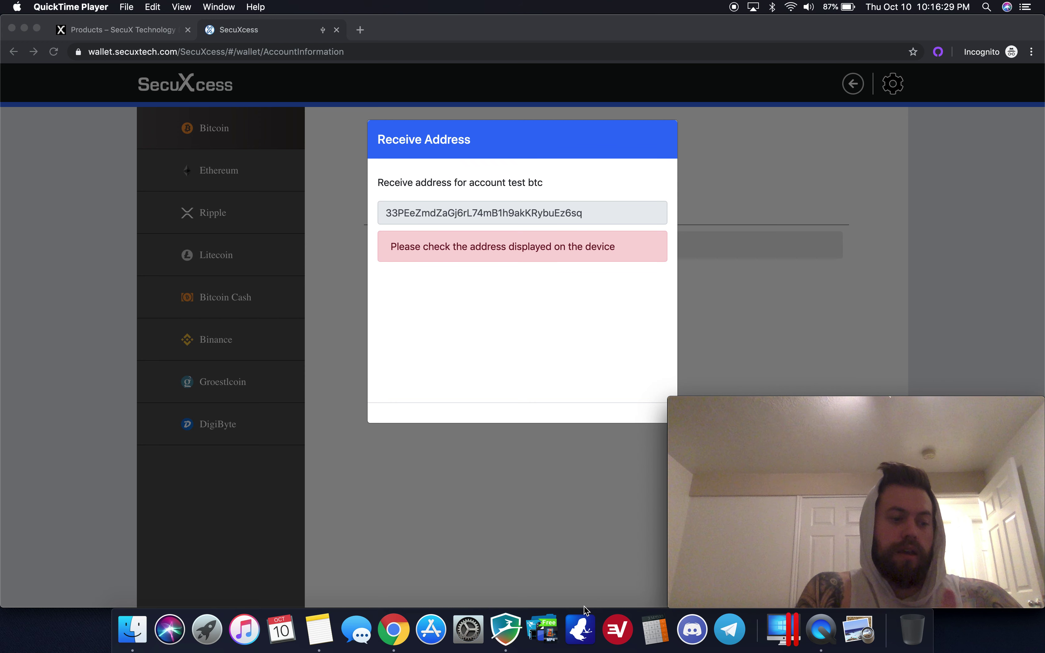
left_click(537, 379)
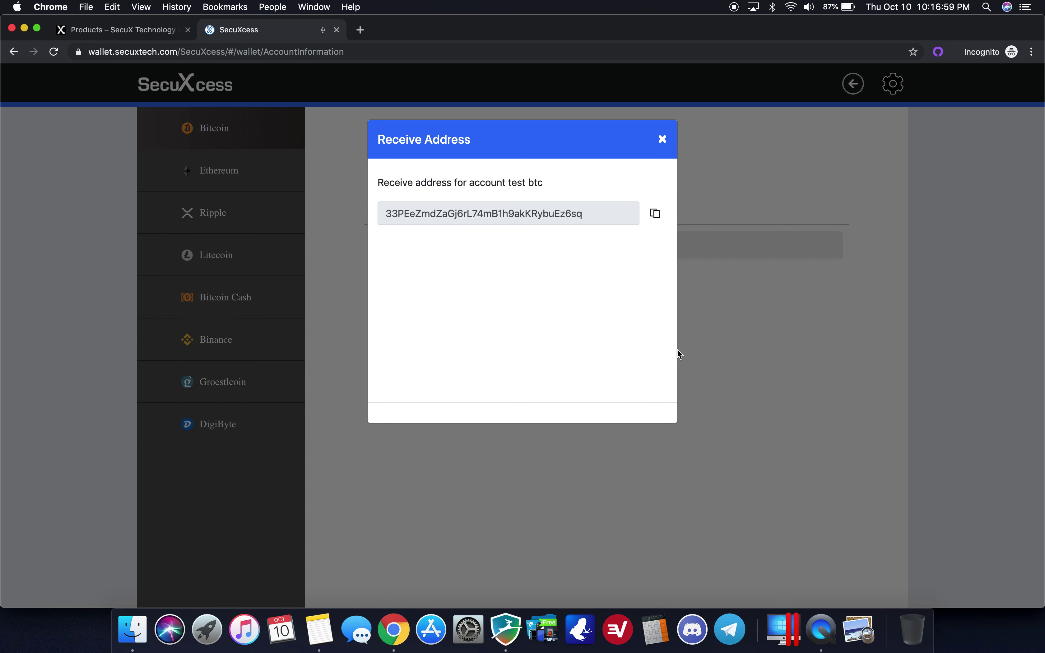
left_click(663, 141)
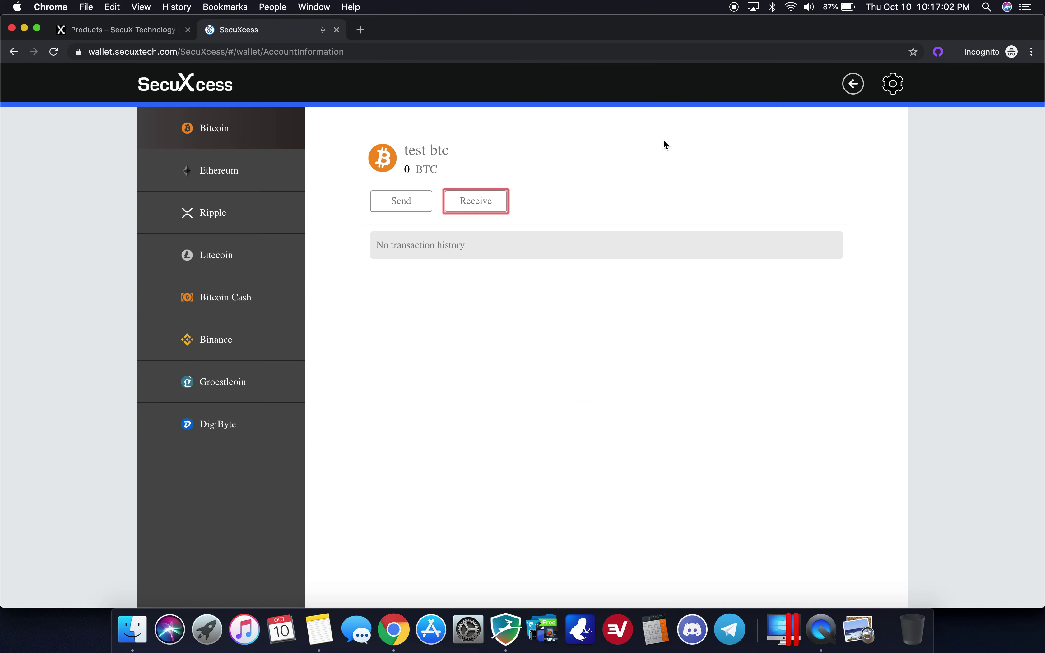
Add an Ethereum account named 'test ETH' and open its account page.
left_click(225, 186)
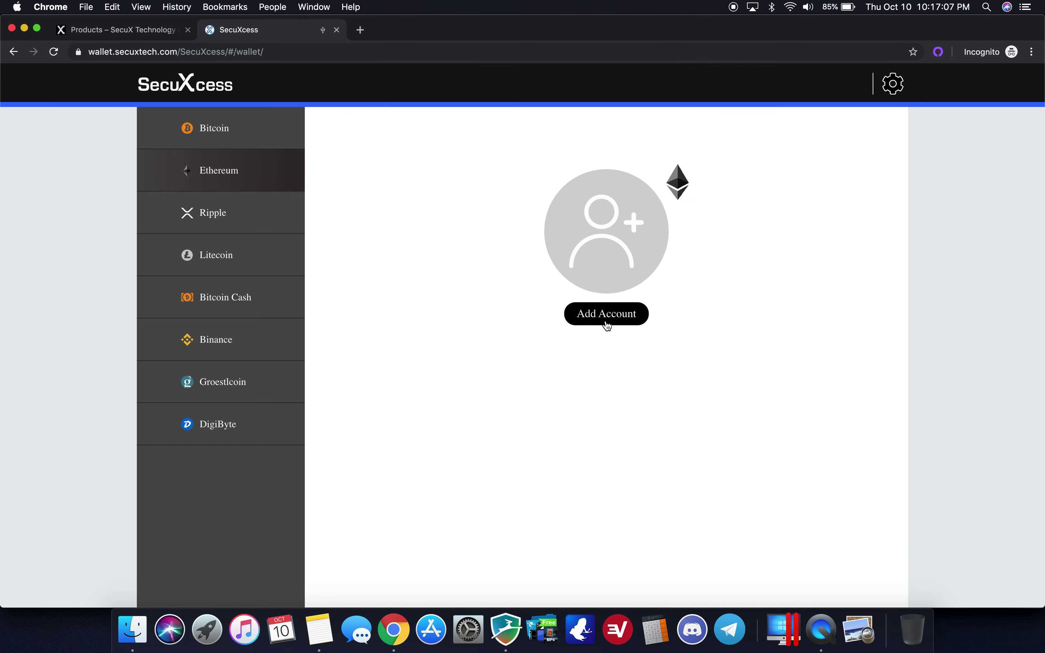
left_click(608, 325)
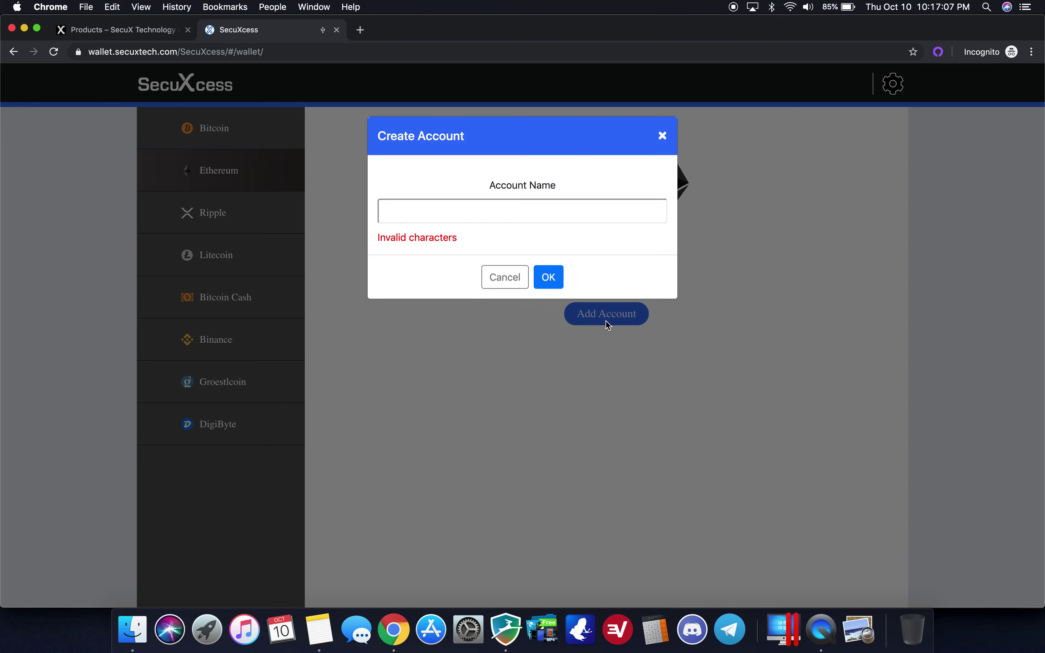
left_click(416, 219)
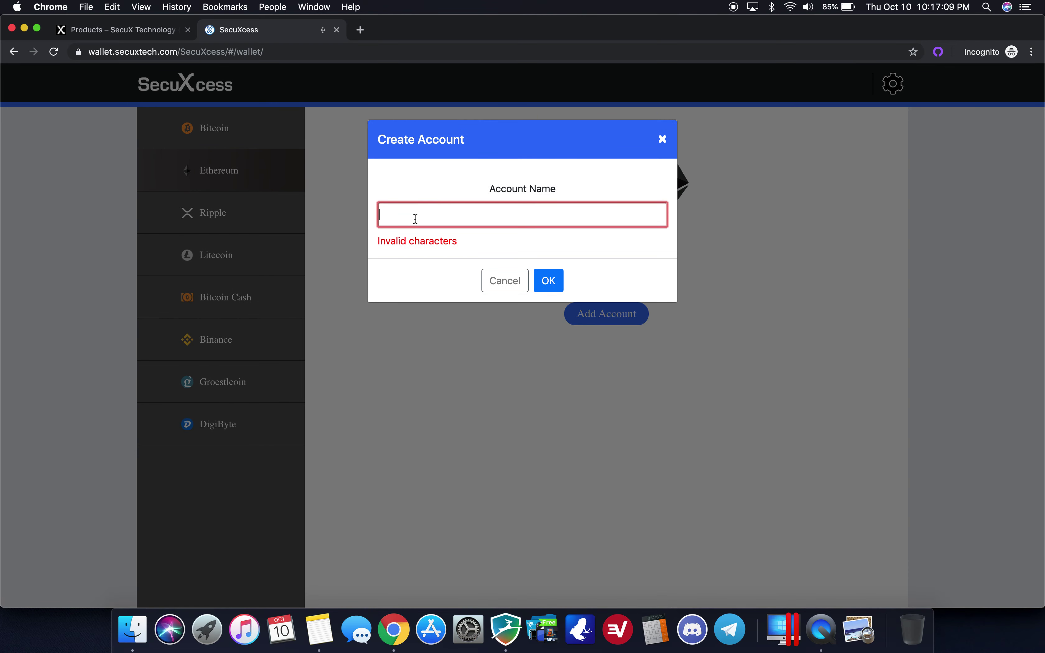
type("test ETH")
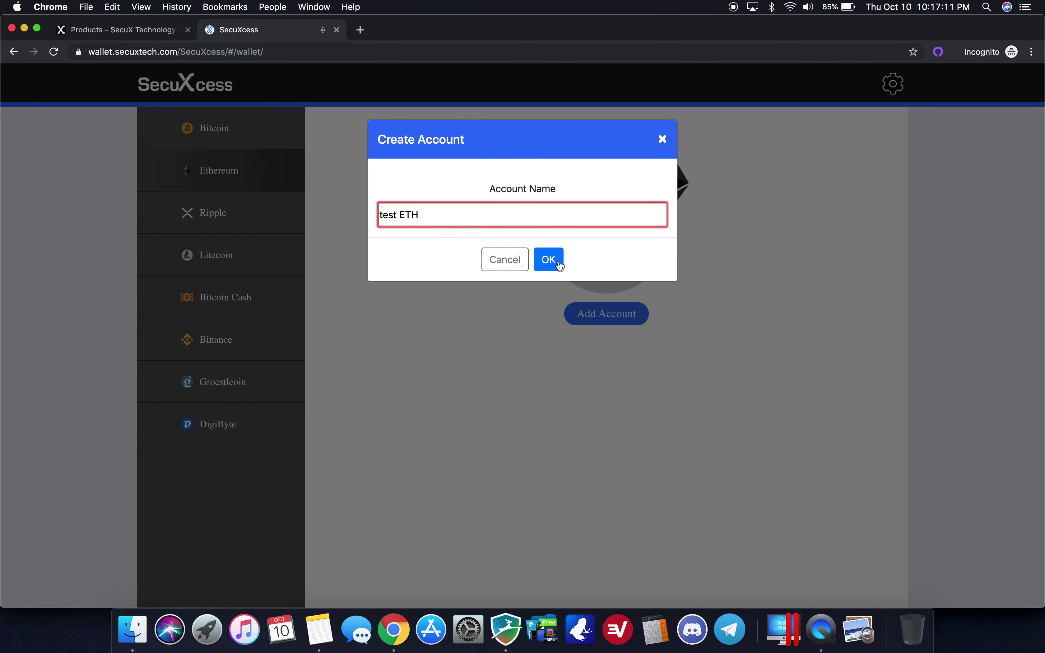
left_click(559, 264)
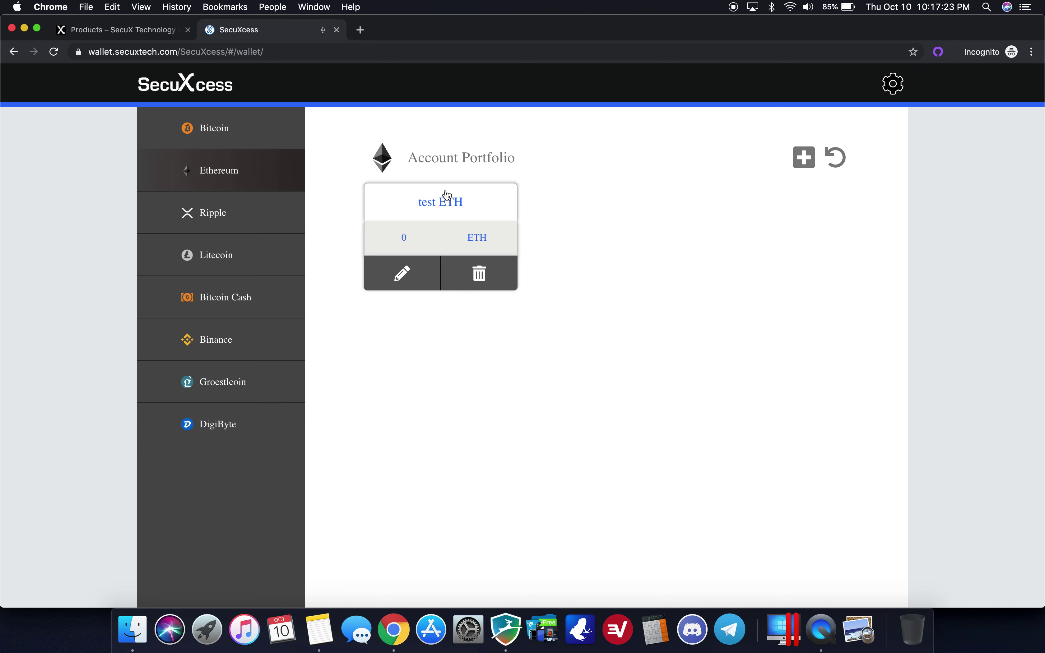
left_click(449, 207)
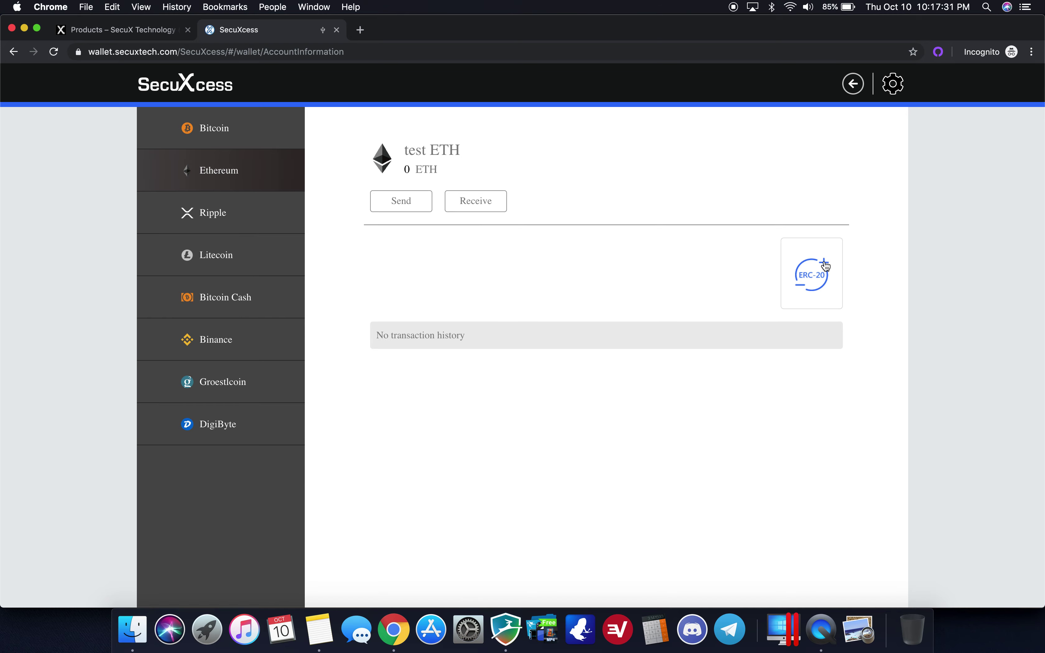
Select USDT in the ERC-20 token manager, check its contract address and decimals, and add it.
left_click(826, 268)
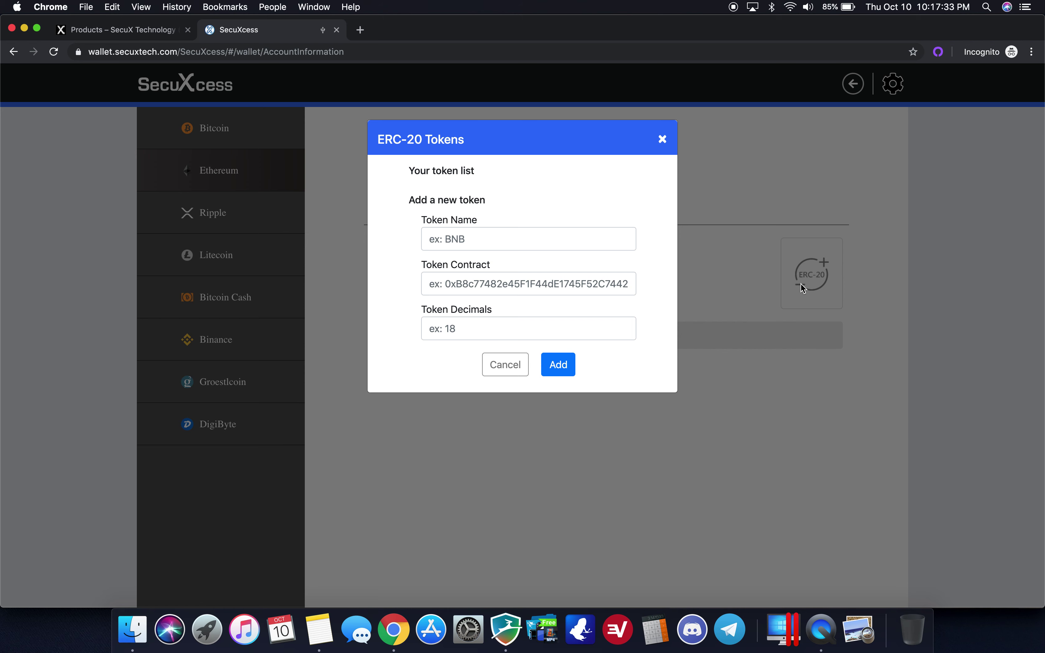
left_click(622, 240)
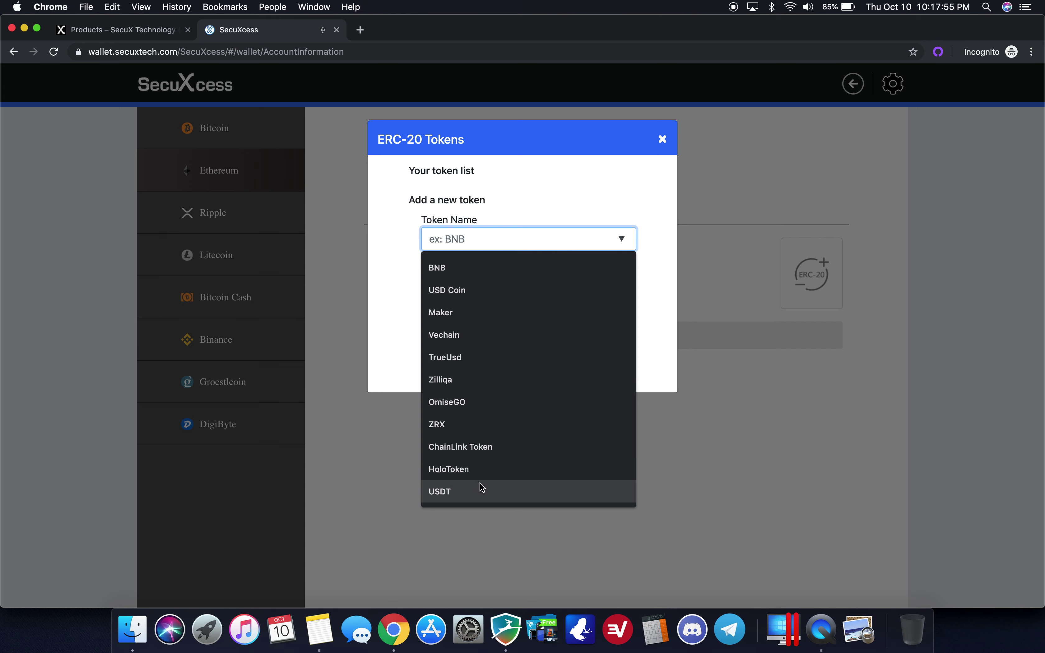
left_click(478, 492)
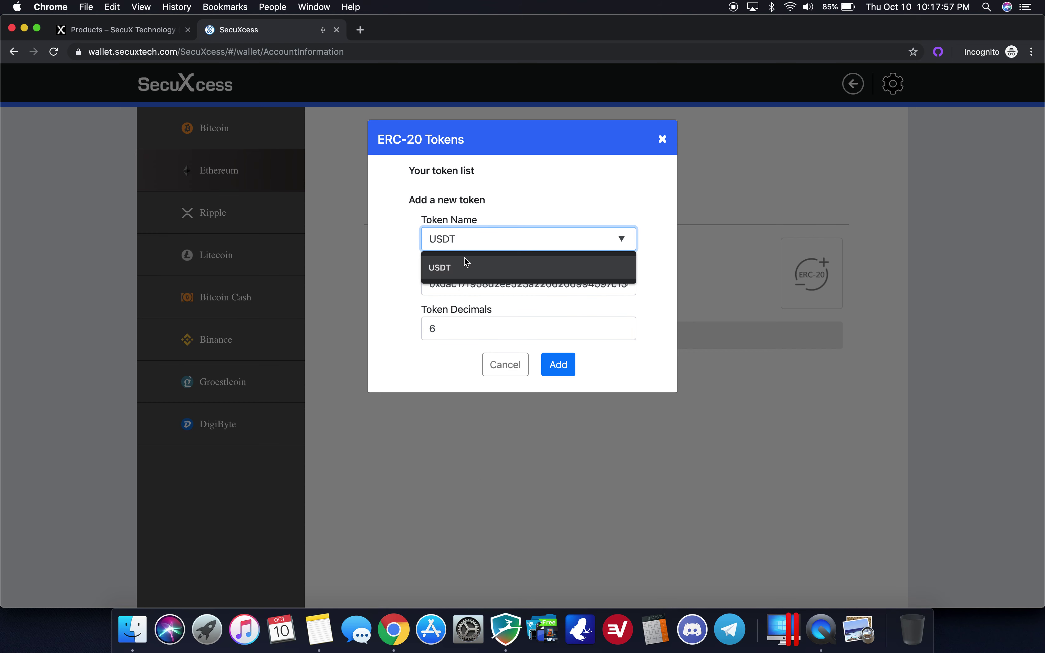
left_click(465, 258)
left_click_drag(431, 284, 724, 316)
left_click(455, 327)
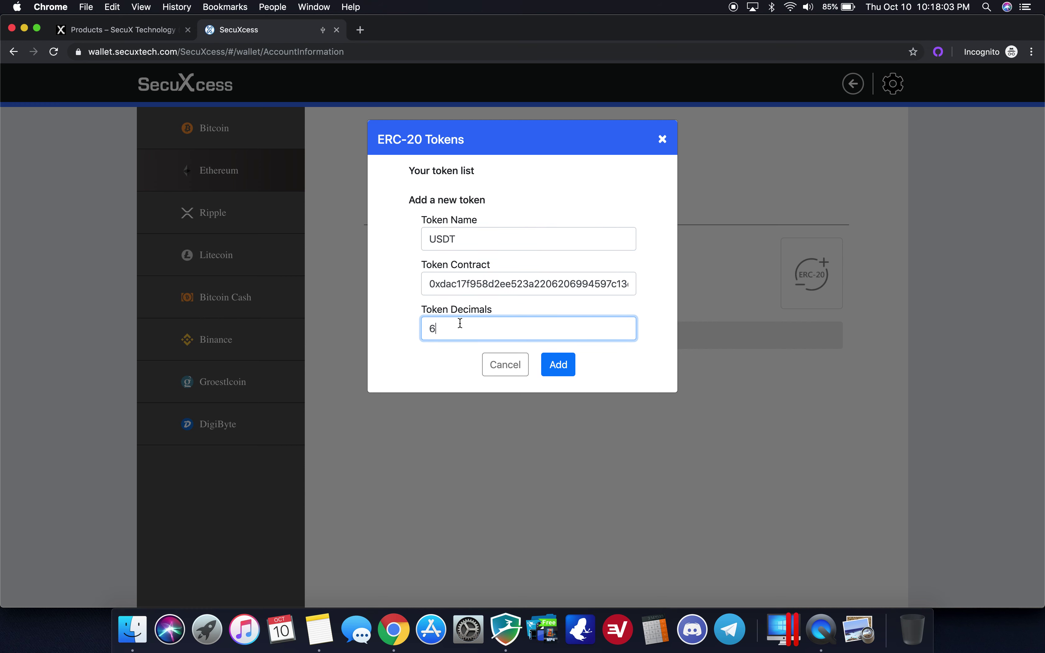
left_click(558, 377)
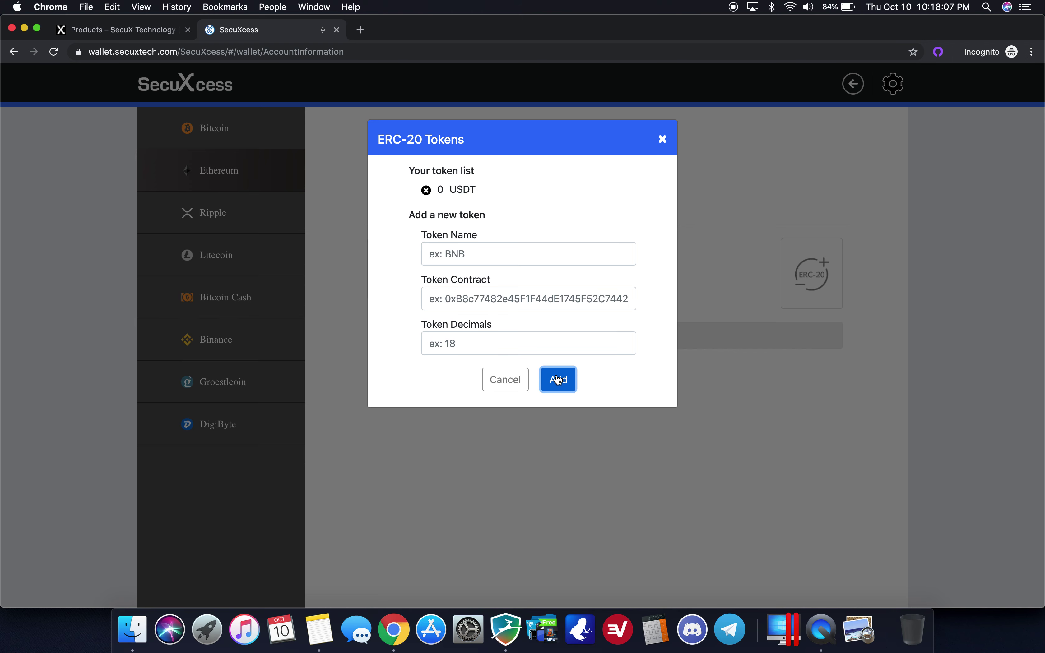
left_click(663, 139)
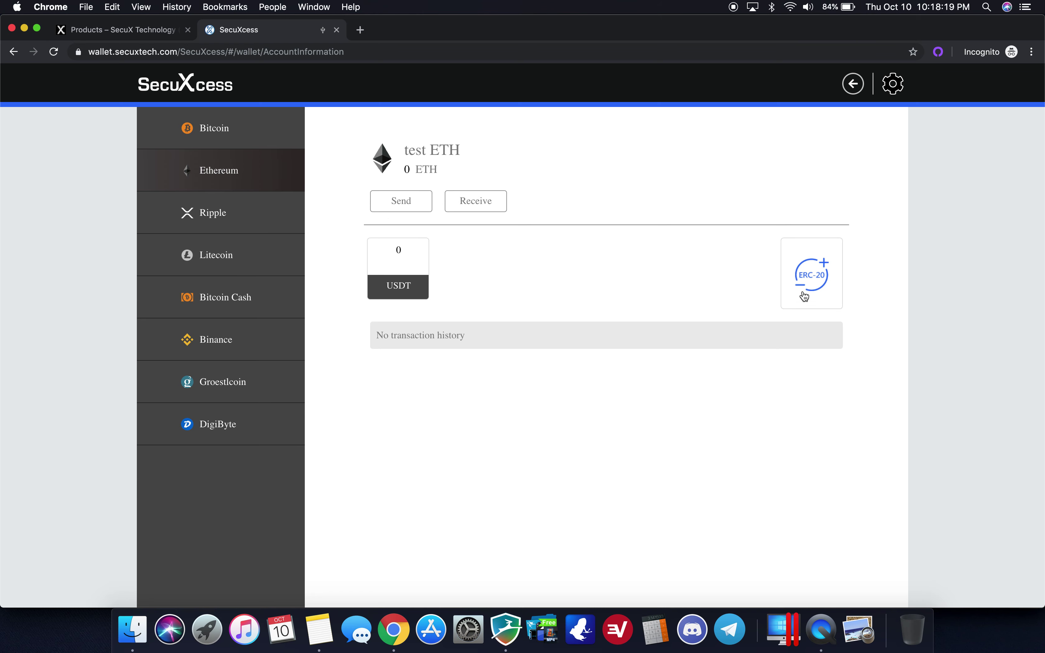
left_click(812, 275)
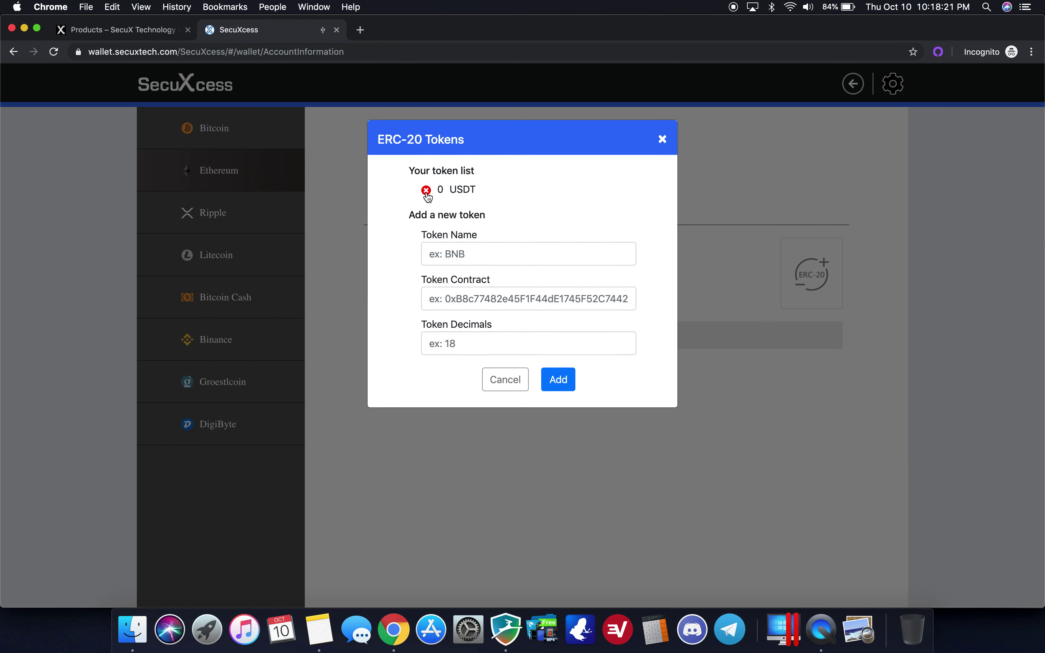
Delete USDT from the token list, close the ERC-20 manager, and switch to Ripple.
left_click(427, 191)
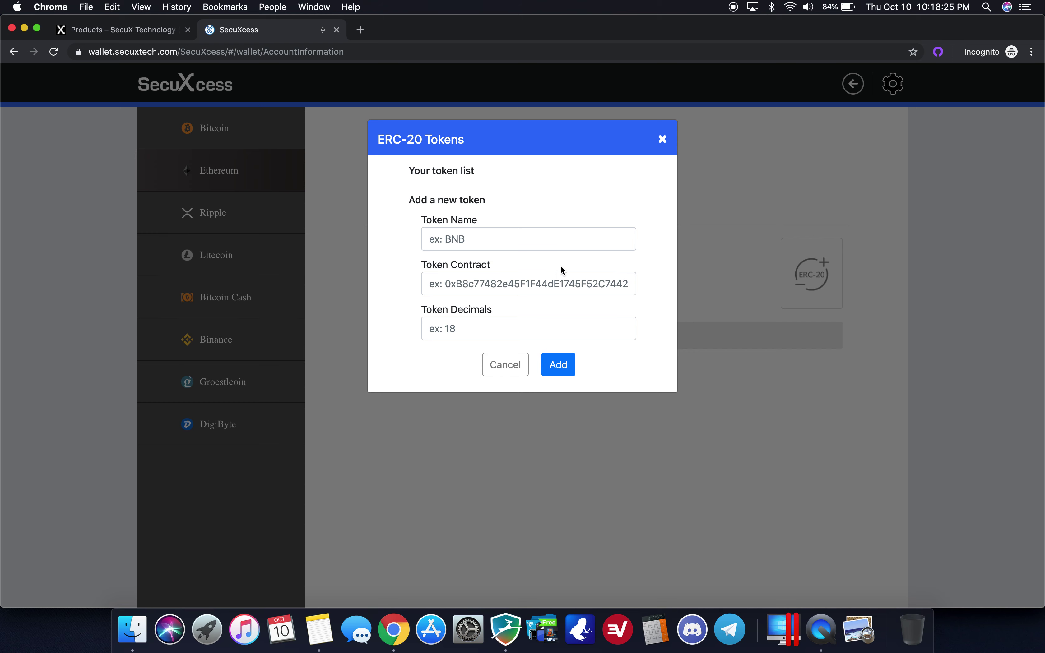
left_click(620, 240)
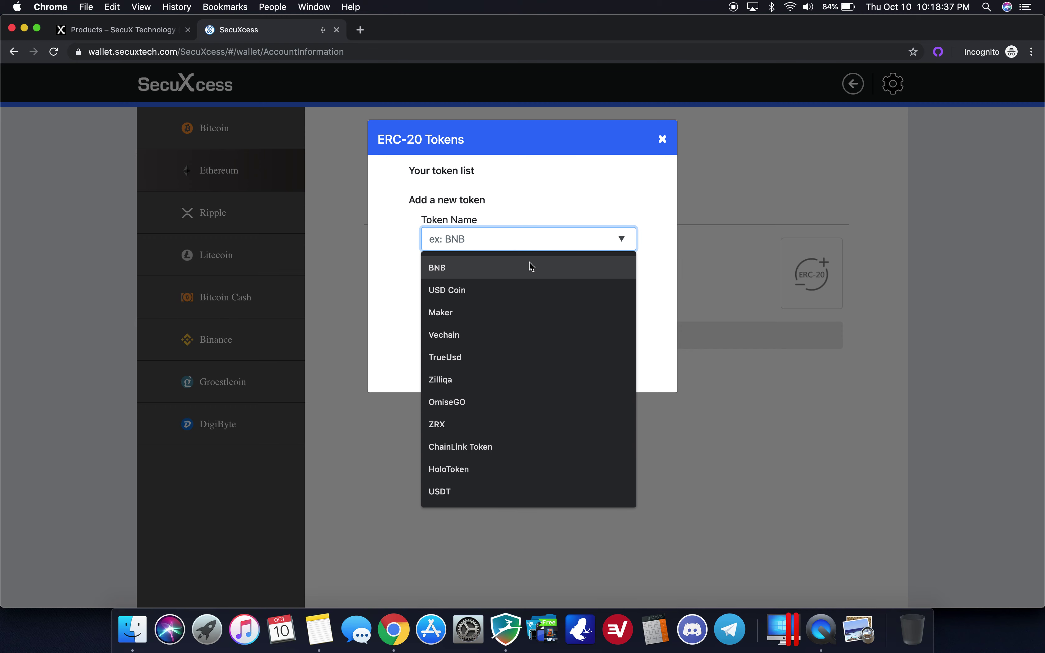
left_click(663, 139)
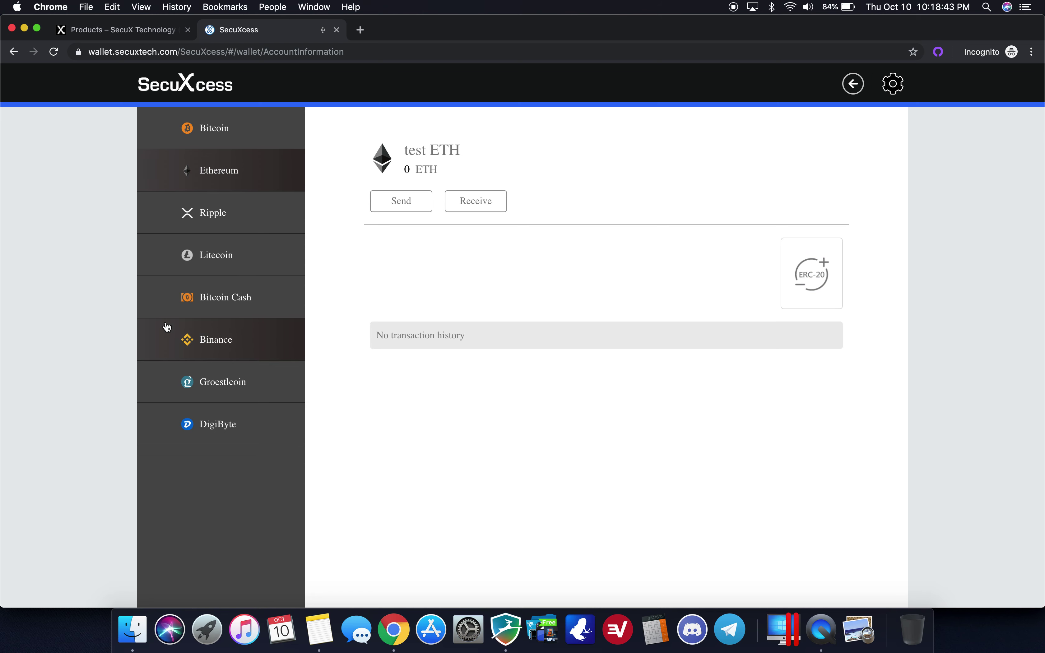
left_click(222, 233)
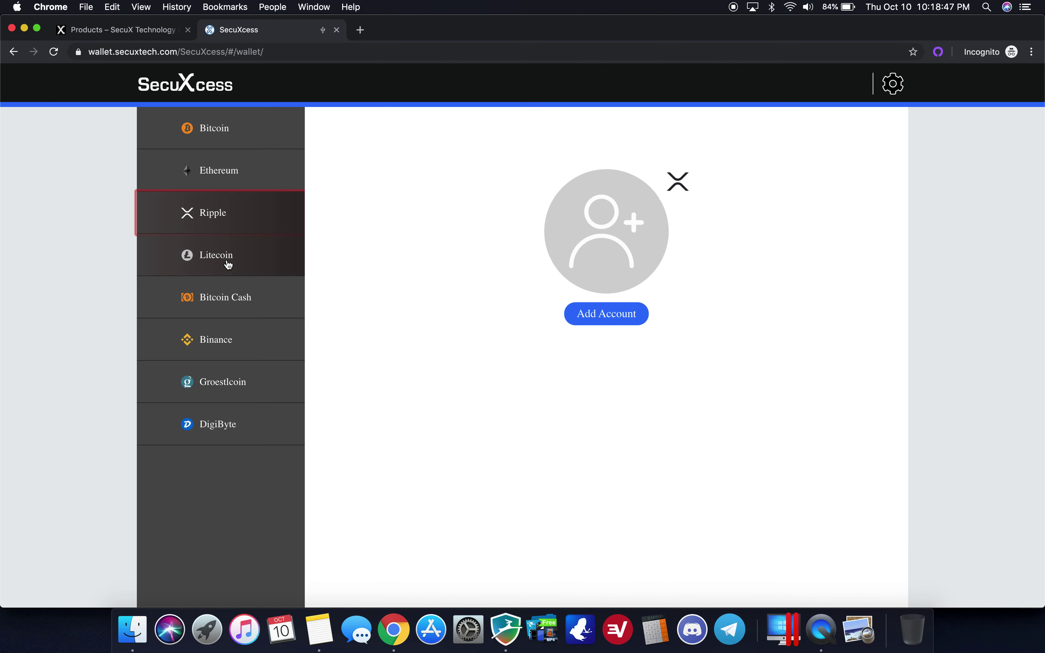
Browse the Litecoin and Binance accounts, then return to the Ethereum portfolio.
left_click(226, 260)
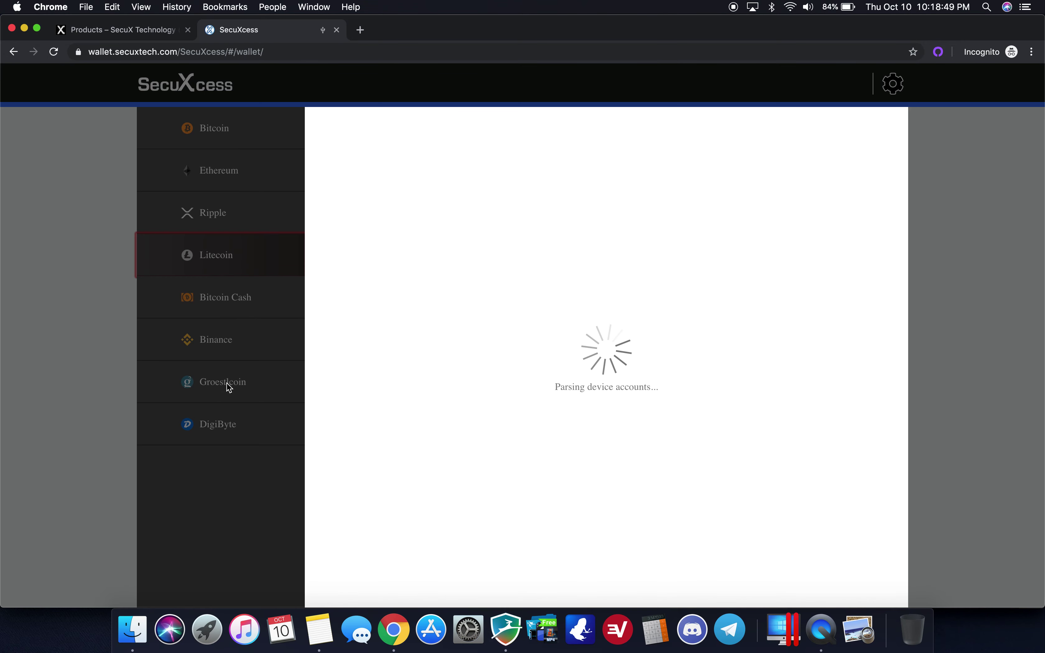
left_click(232, 346)
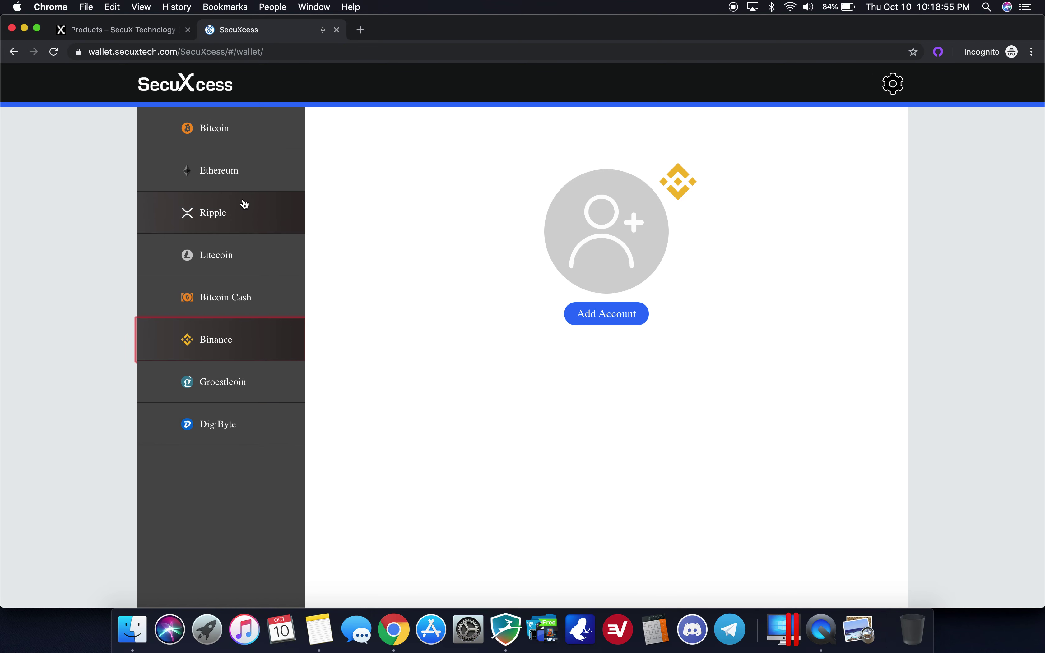
left_click(246, 181)
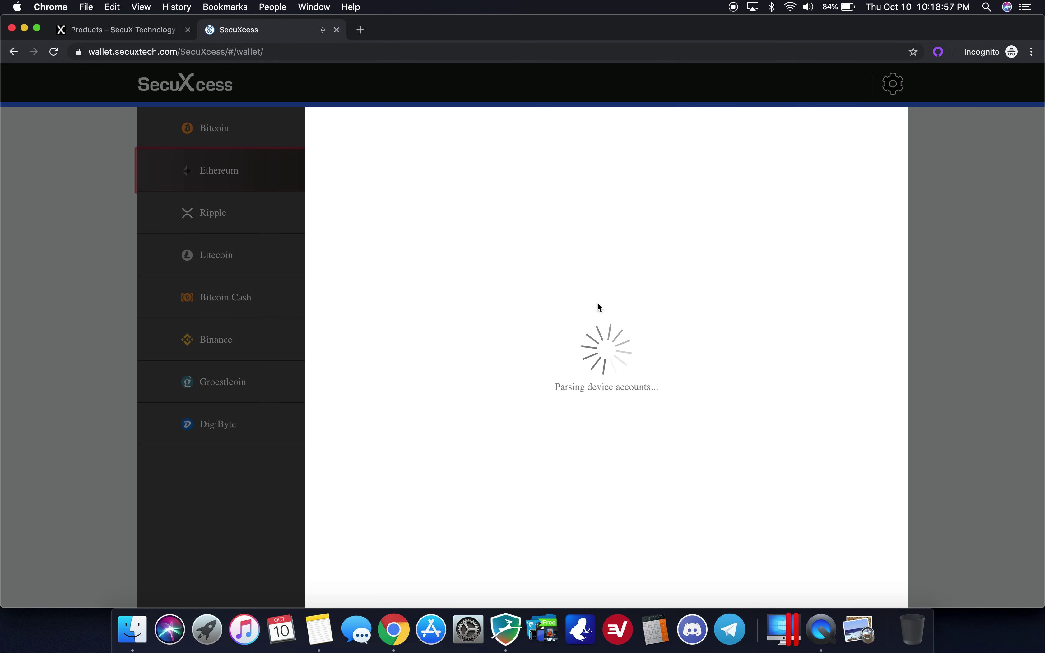